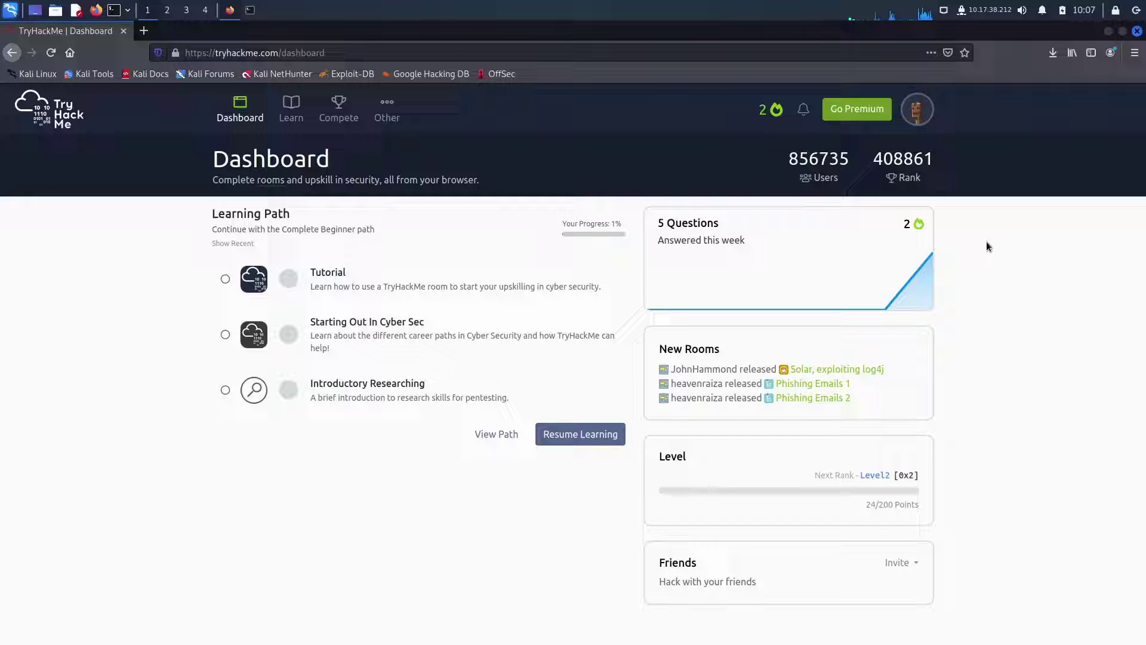
Open the account dropdown from the profile avatar at the top right of the dashboard
left_click(925, 119)
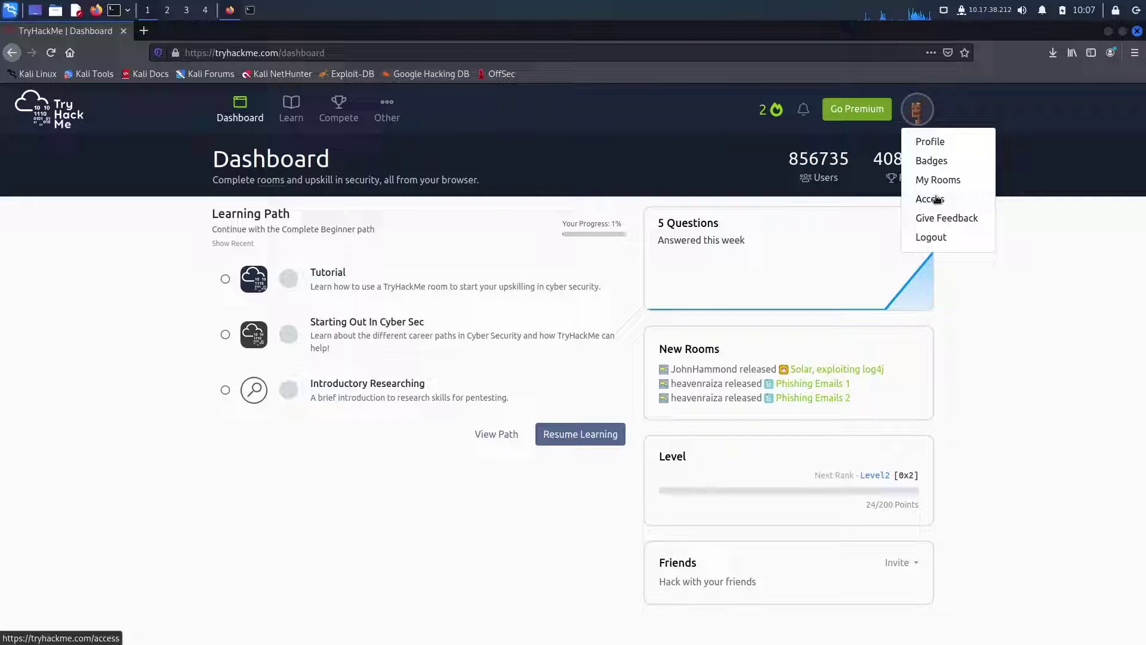
Go to Access and keep IN-Regular-1 selected as the VPN server
left_click(937, 199)
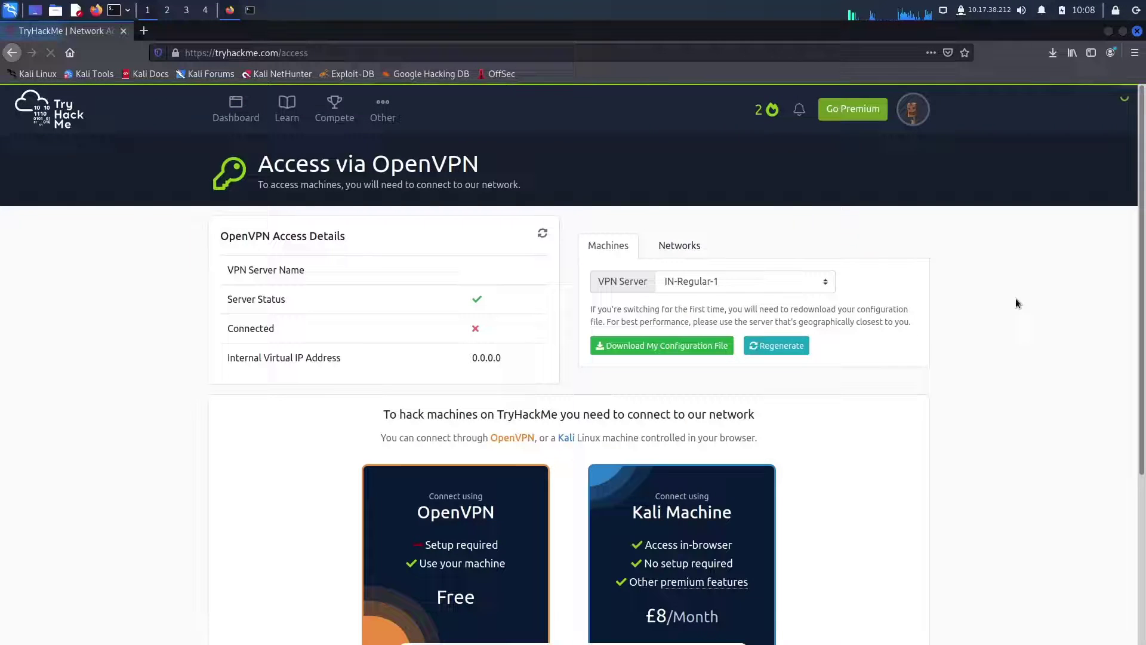
left_click(736, 288)
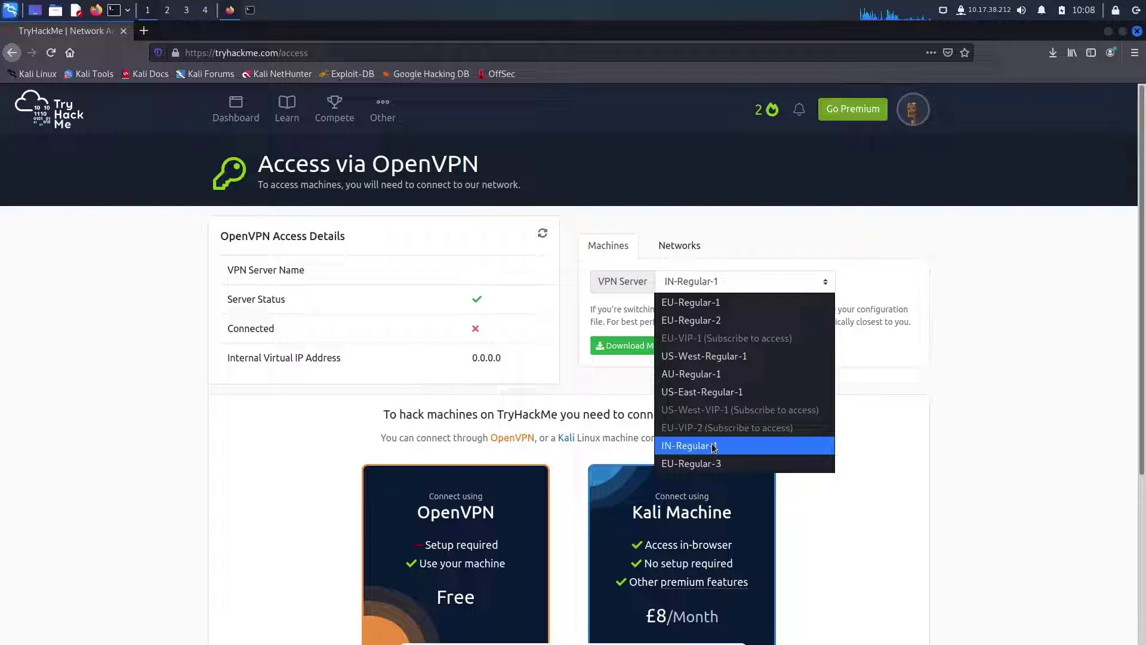
left_click(703, 447)
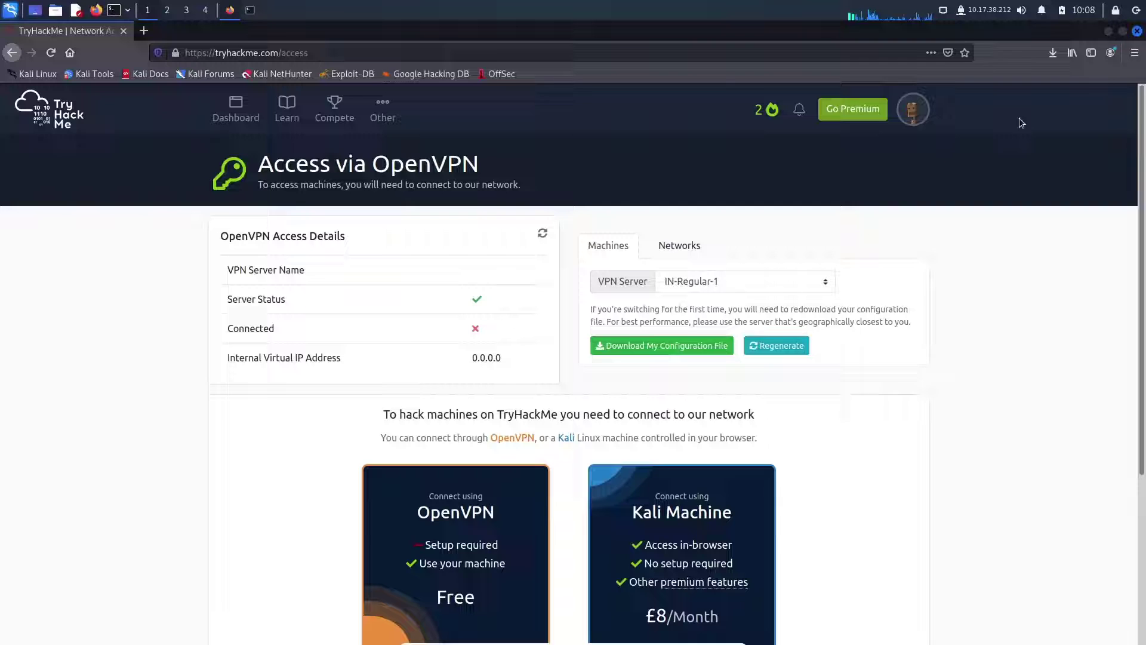
Download the 8.1 KB OpenVPN configuration file and show it in the Library downloads list
left_click(668, 346)
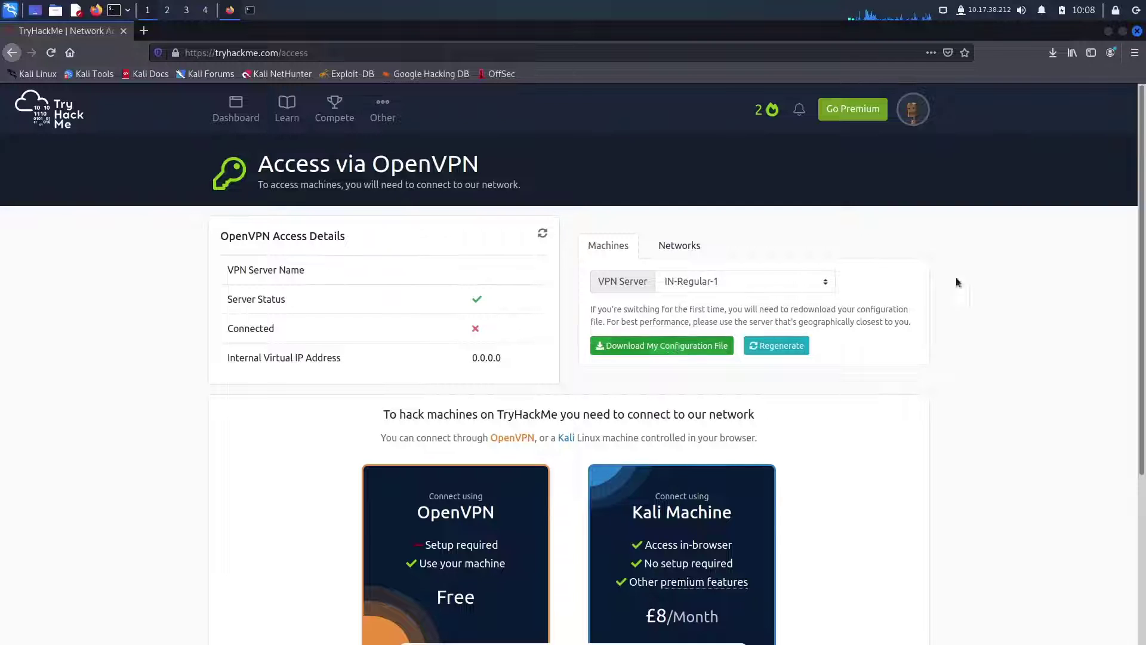
left_click(1053, 55)
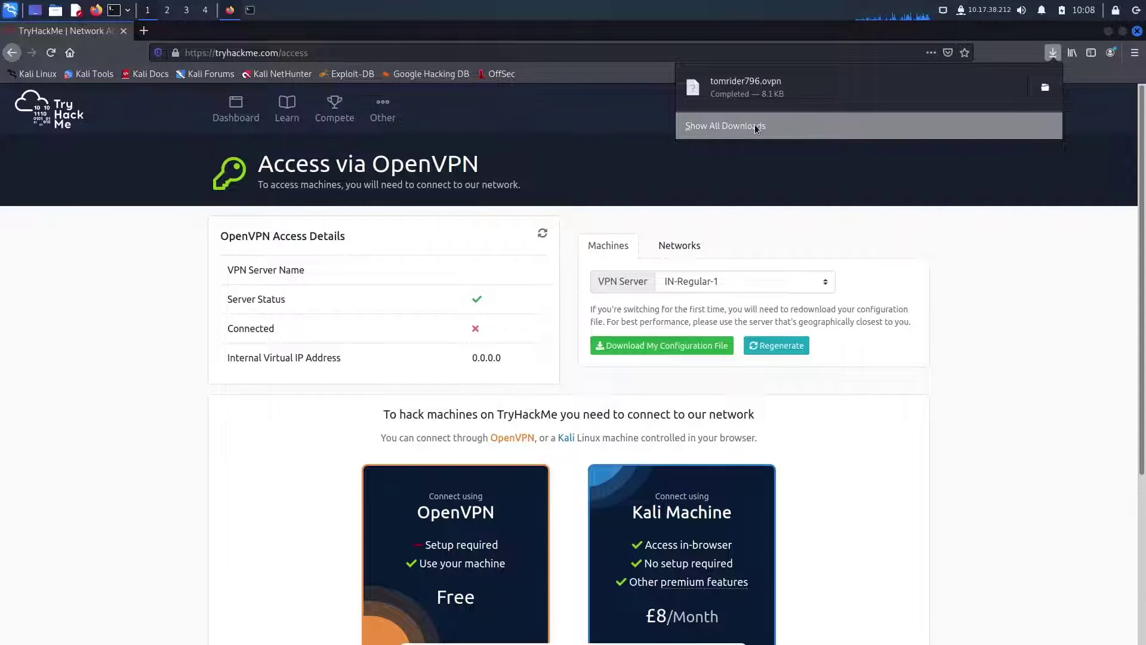
left_click(727, 124)
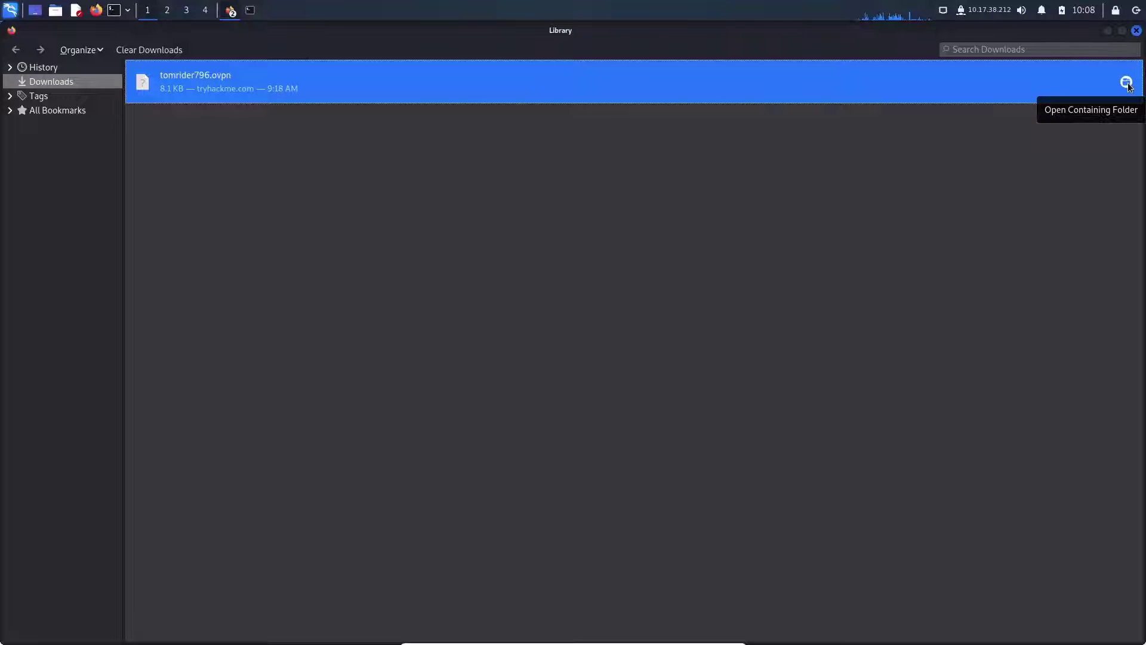
Open the Downloads folder holding the .ovpn file and launch a terminal there
left_click(1127, 82)
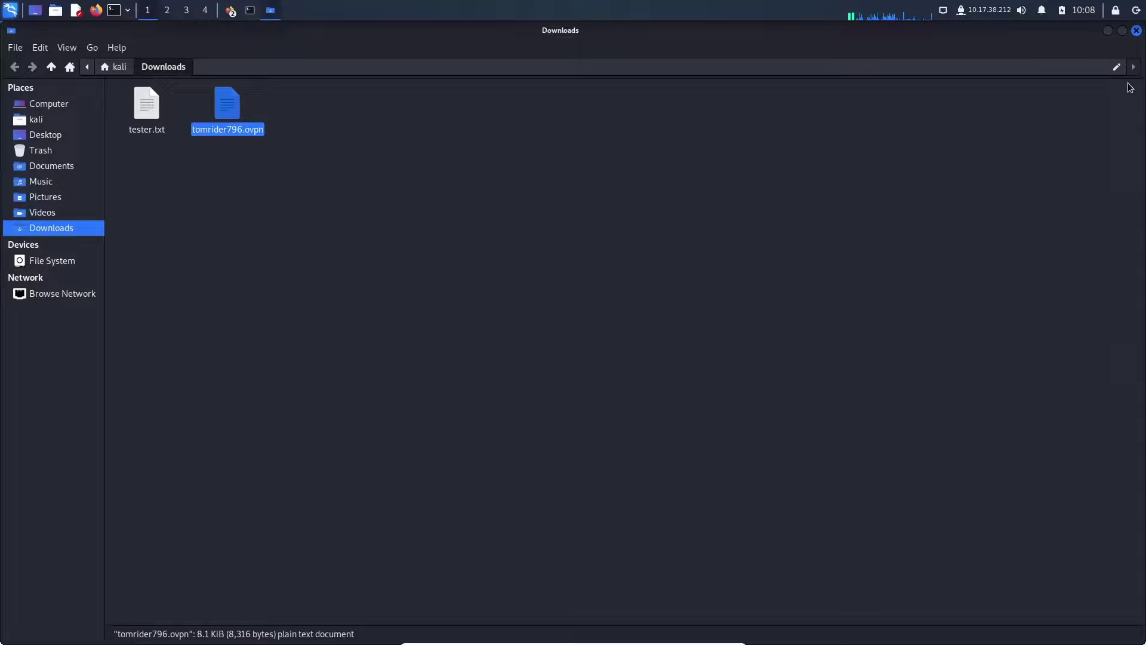
left_click(416, 193)
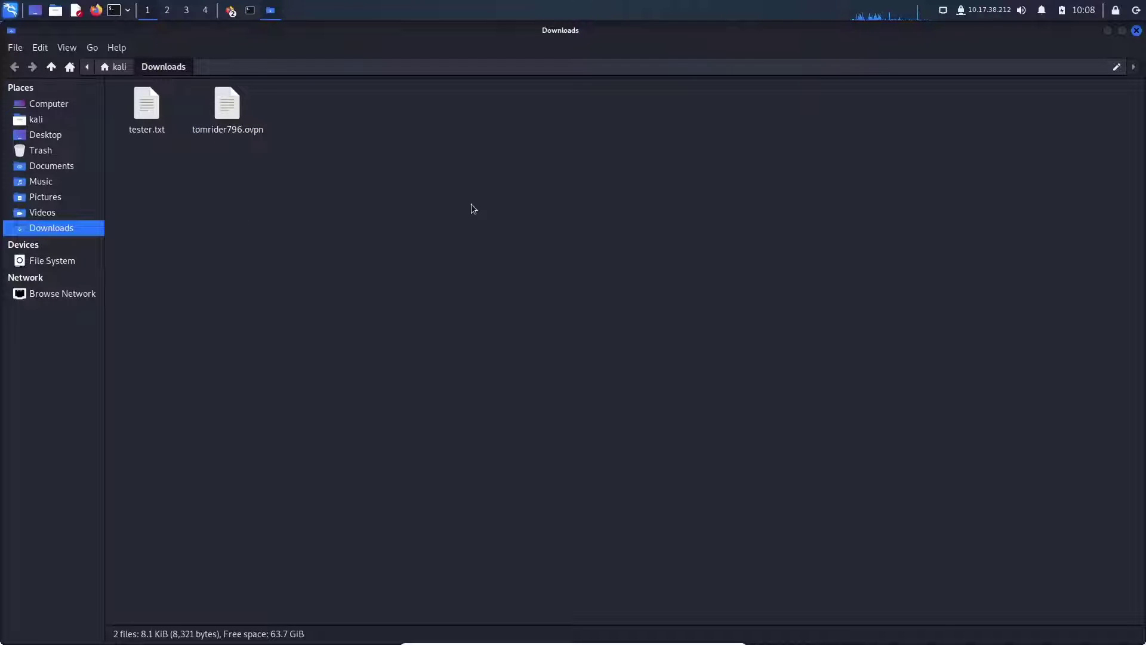
right_click(456, 193)
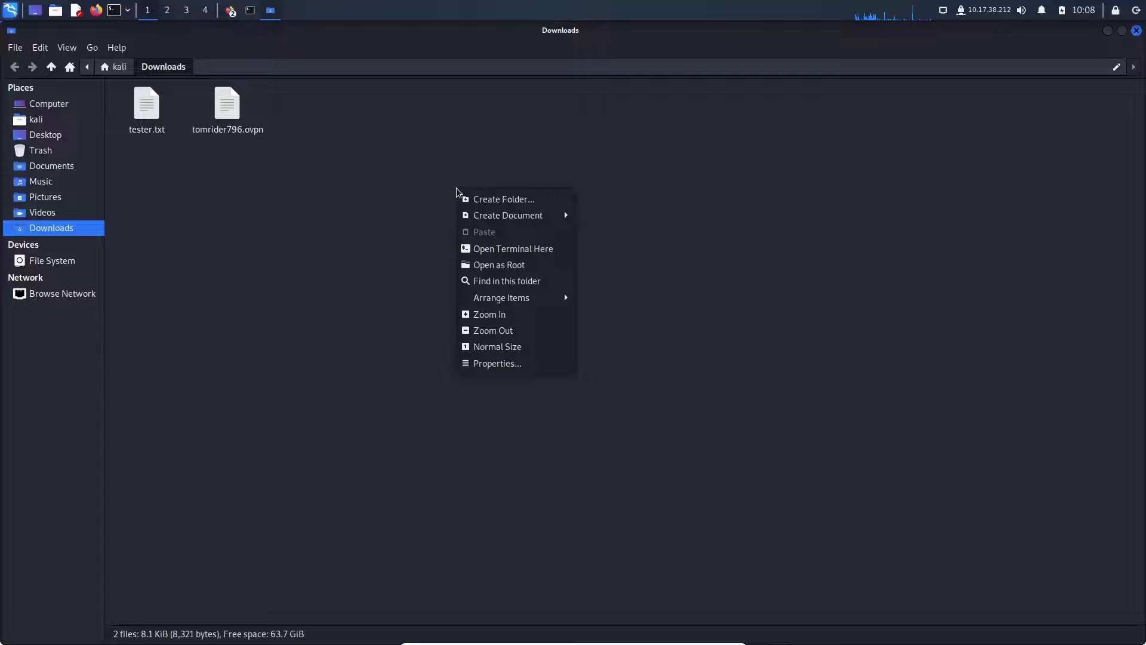
left_click(507, 249)
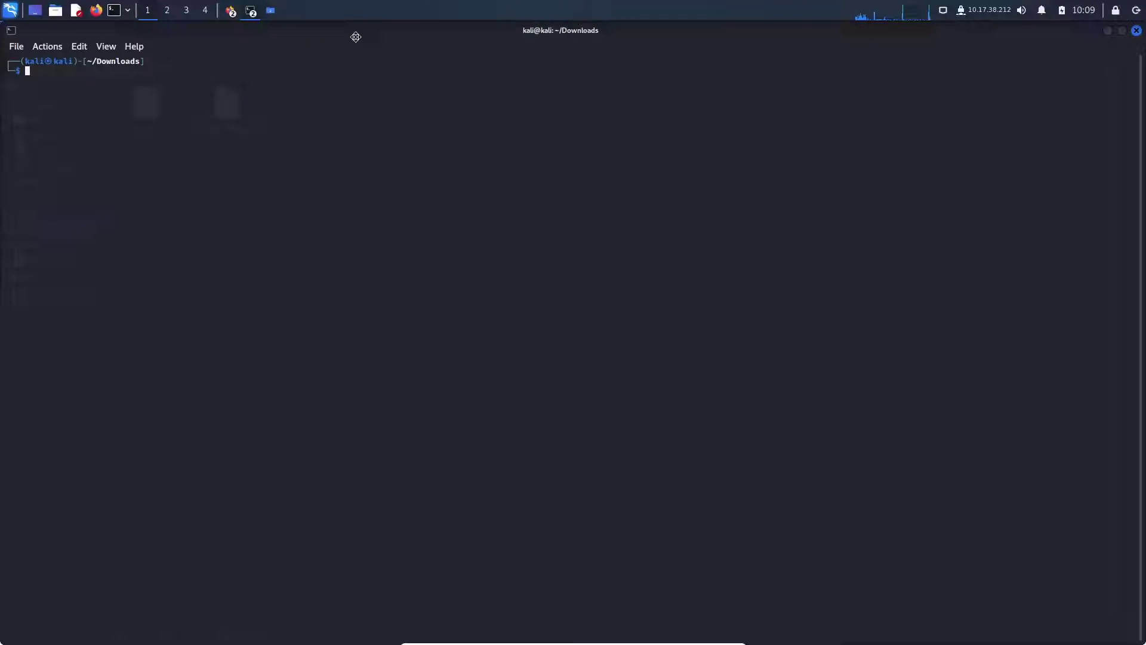
Move the terminal window to the lower right and zoom its text in three times
mouse_move(355, 36)
left_mouse_down()
mouse_move(604, 225)
mouse_move(537, 200)
left_mouse_up()
left_click(382, 197)
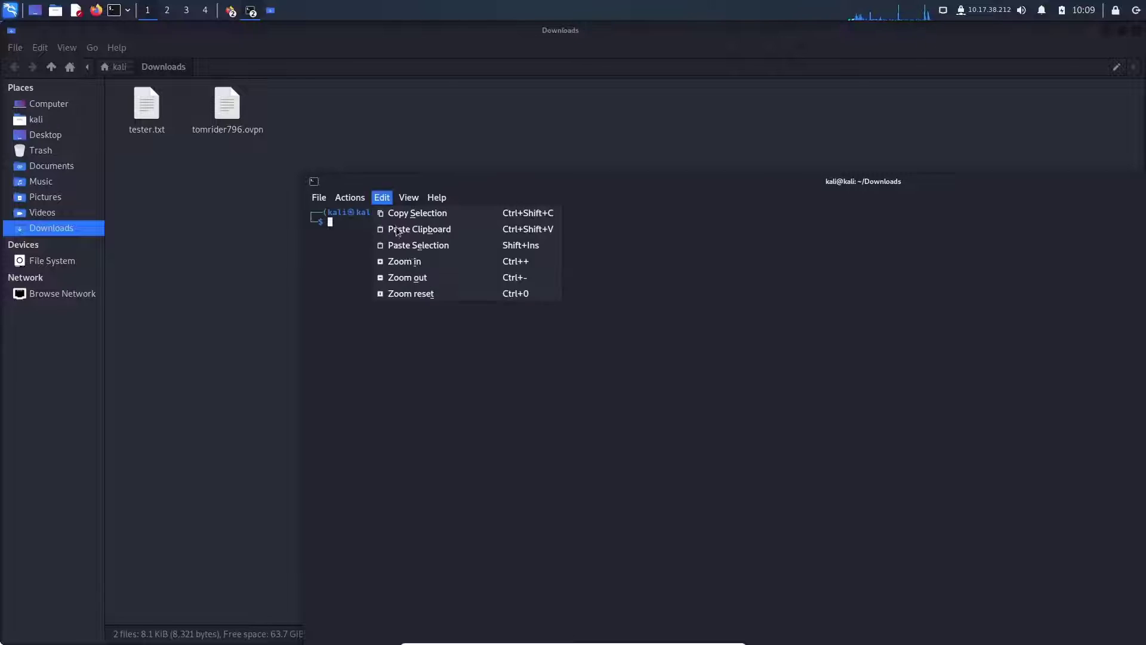
left_click(408, 260)
left_click(382, 197)
left_click(398, 259)
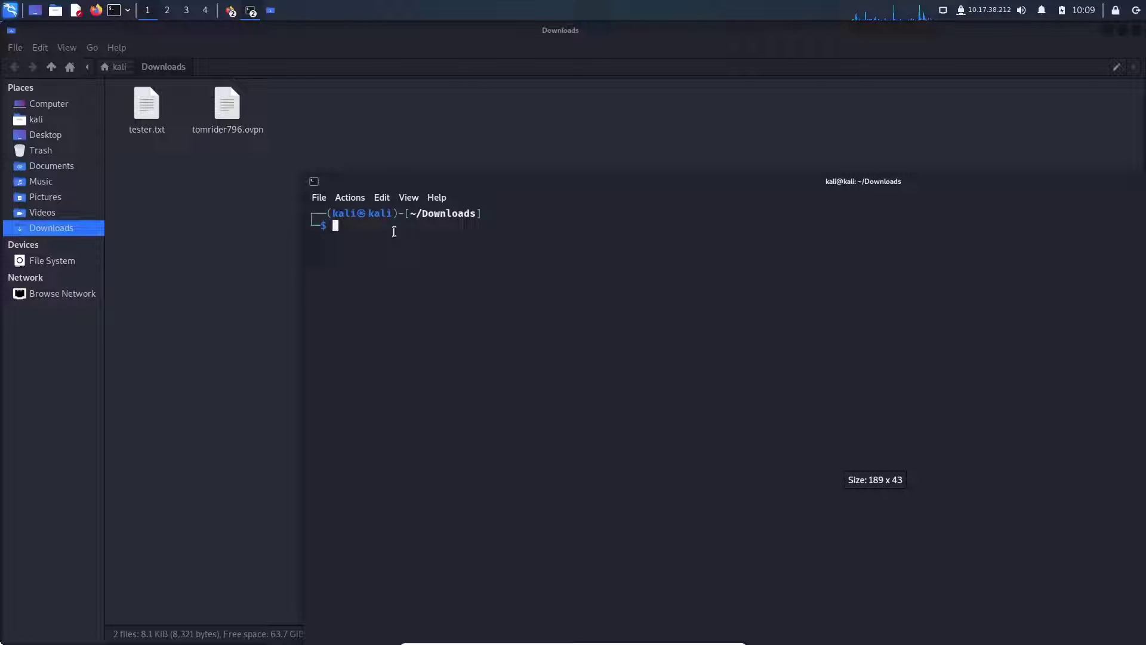
left_click(383, 197)
left_click(395, 260)
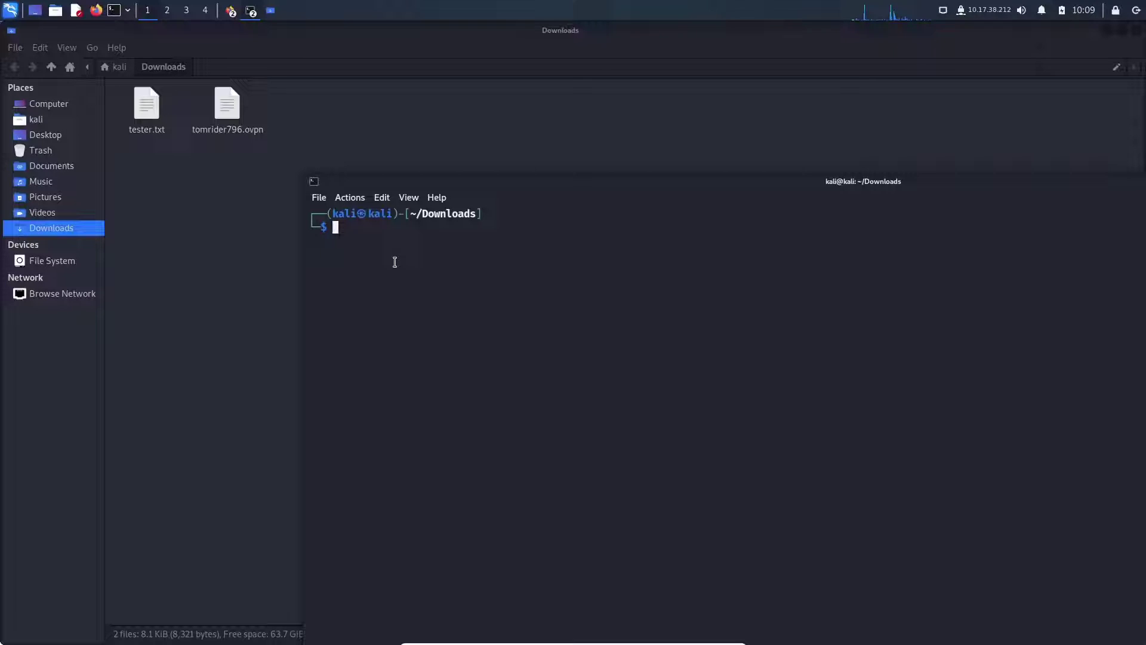
type("op")
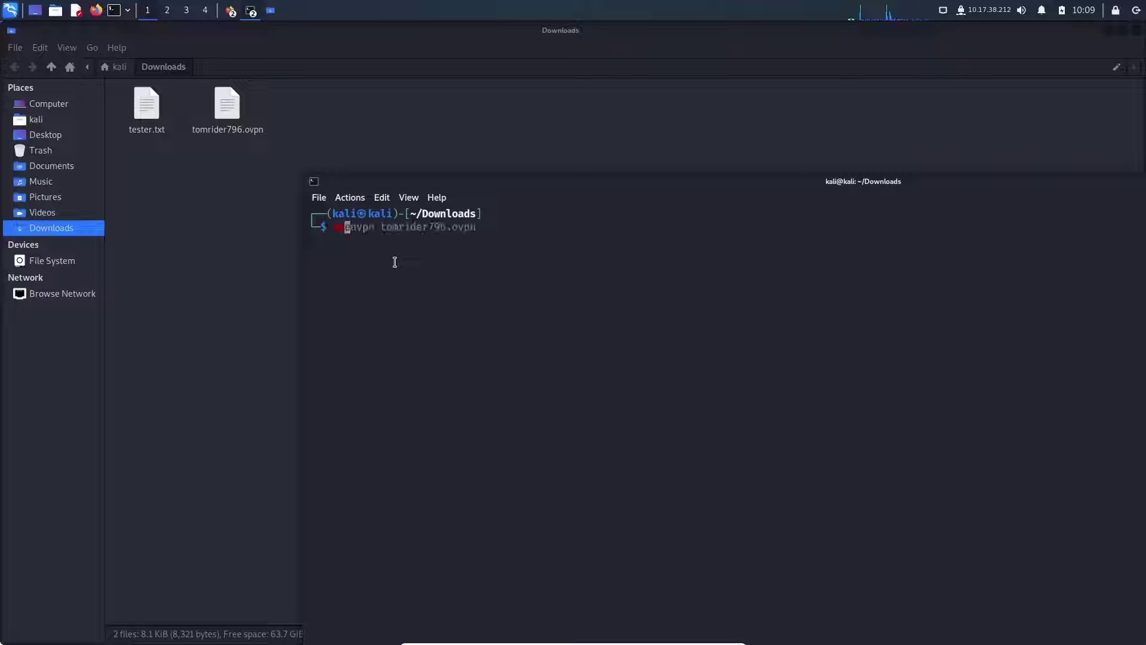
type("envpn ")
type("tomr")
type("id")
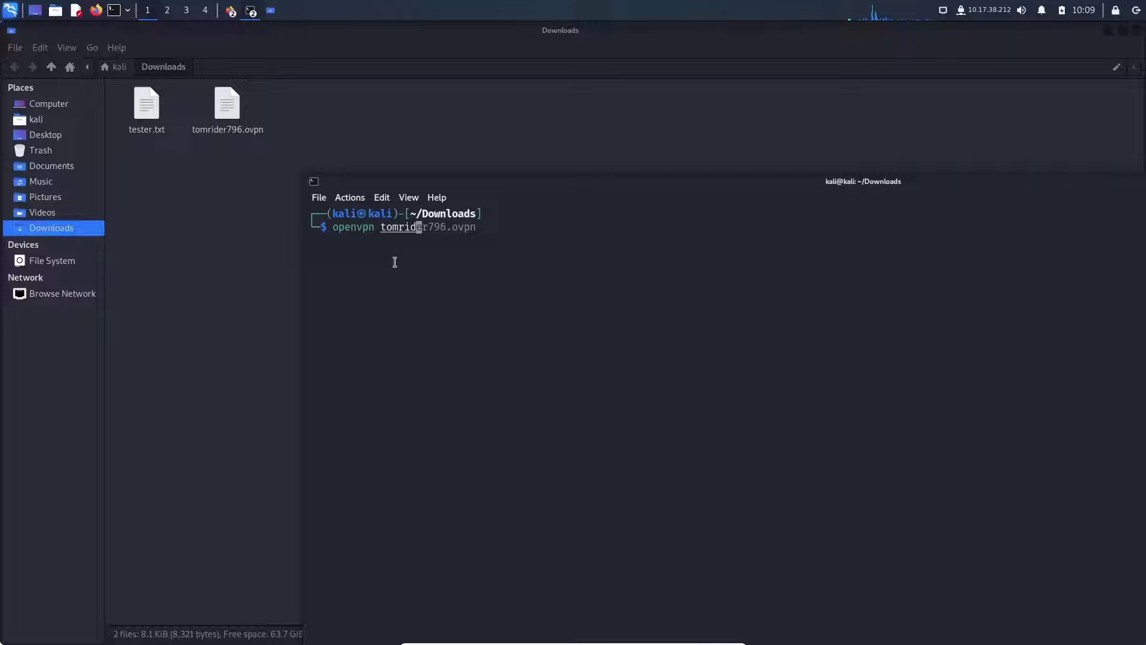
type("er")
type("796")
type(".ov")
type("pn")
Run openvpn tomrider796.ovpn, maximise the window, and highlight the TUN 'Operation not permitted' error and failed command
key("Return")
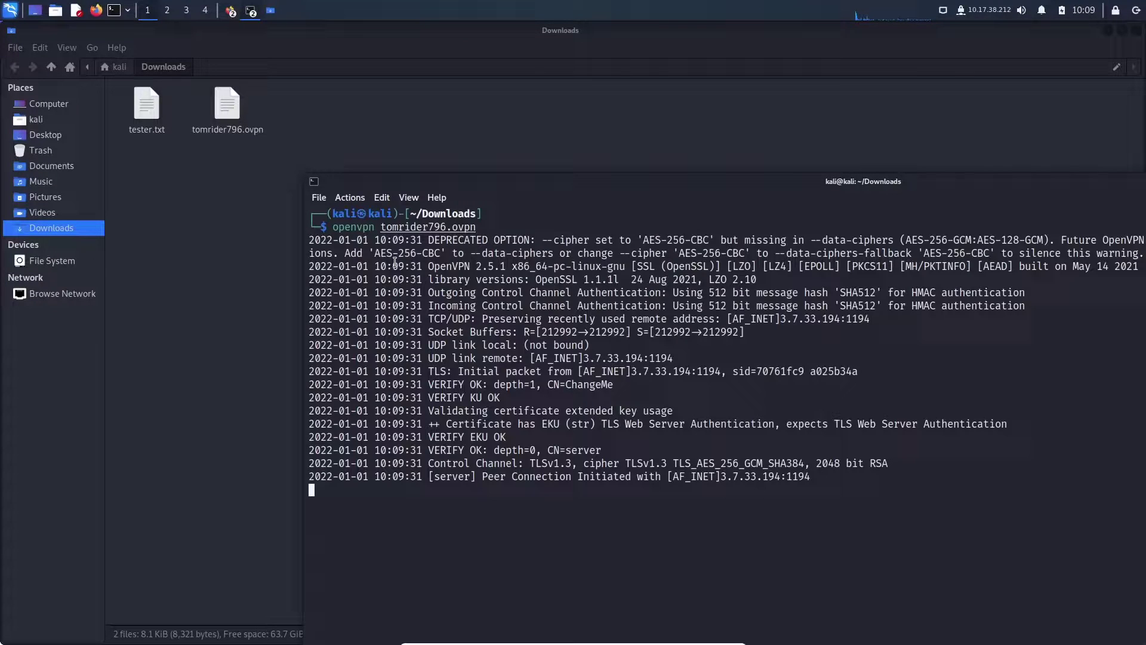
double_click(579, 177)
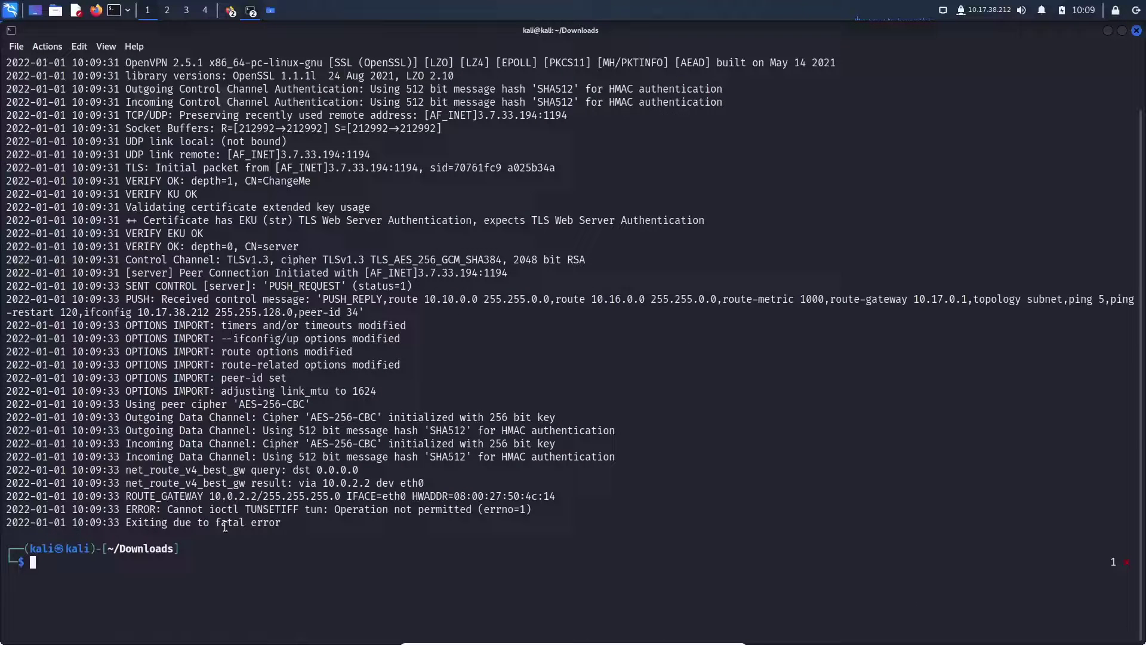
left_click_drag(125, 524, 292, 524)
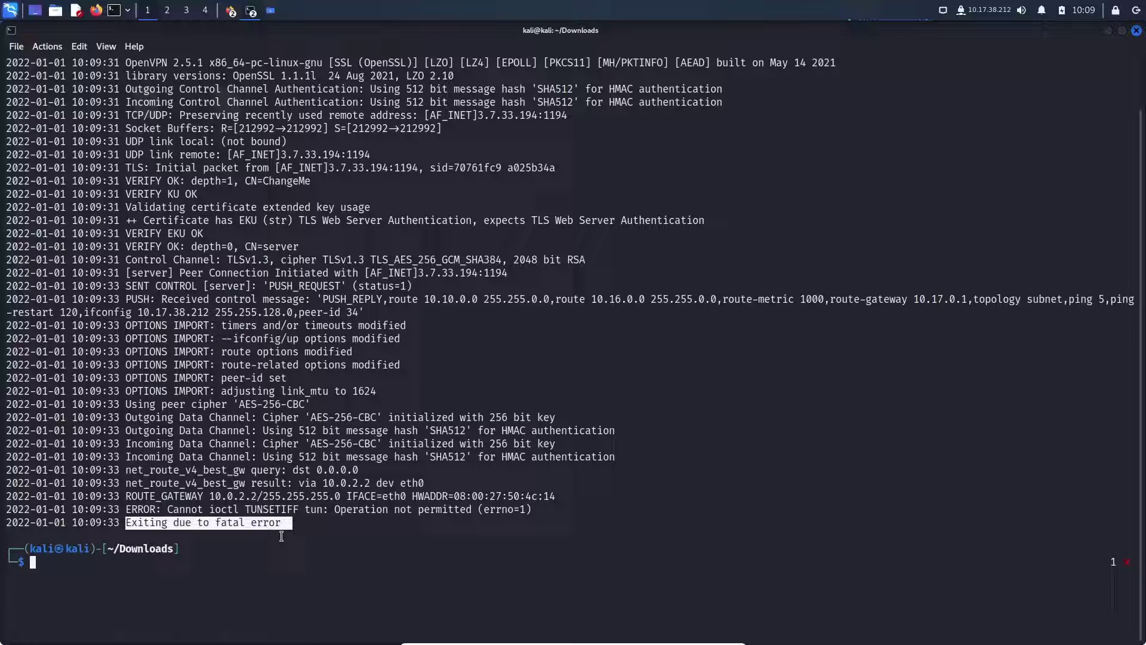
left_click(197, 574)
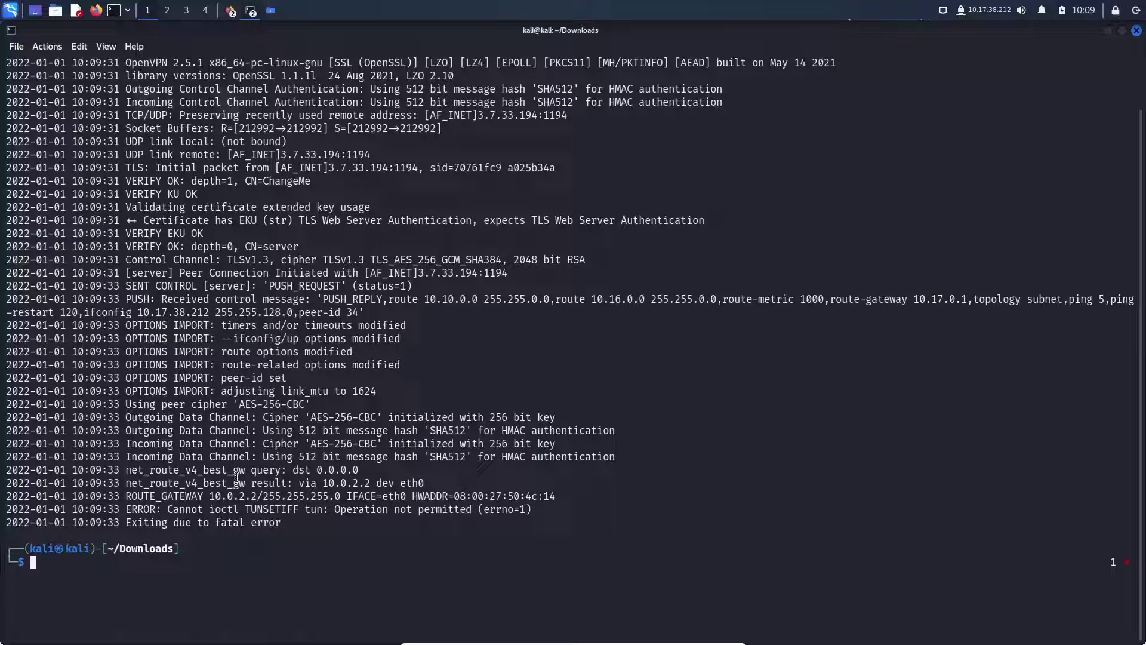
scroll(236, 476, "up", 2)
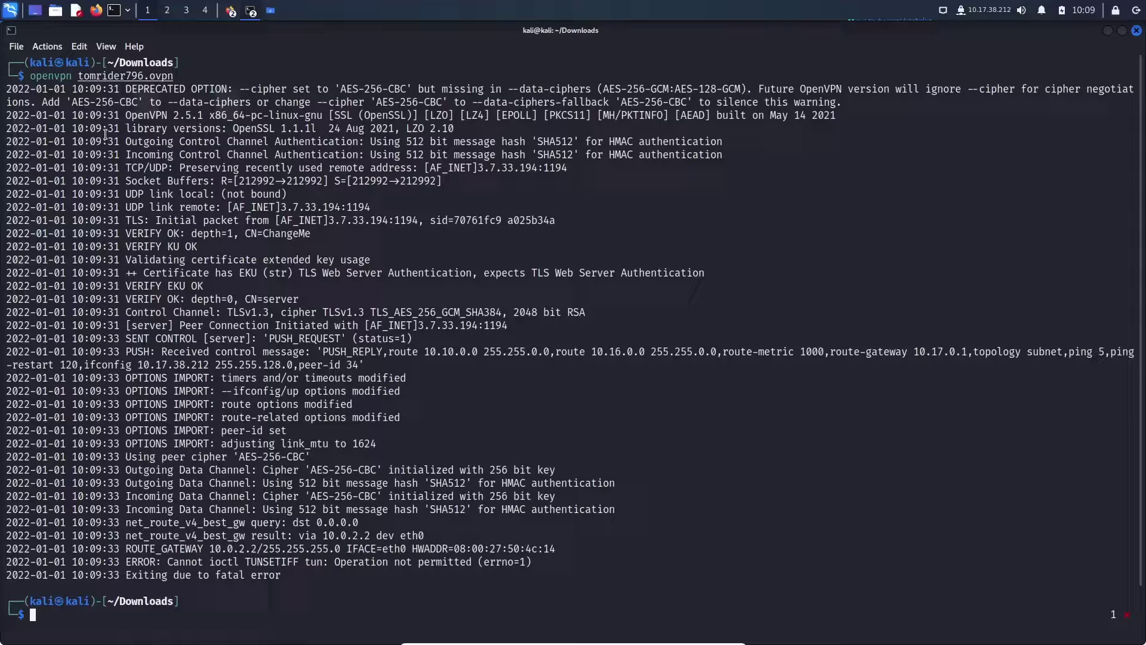
left_click_drag(30, 76, 176, 76)
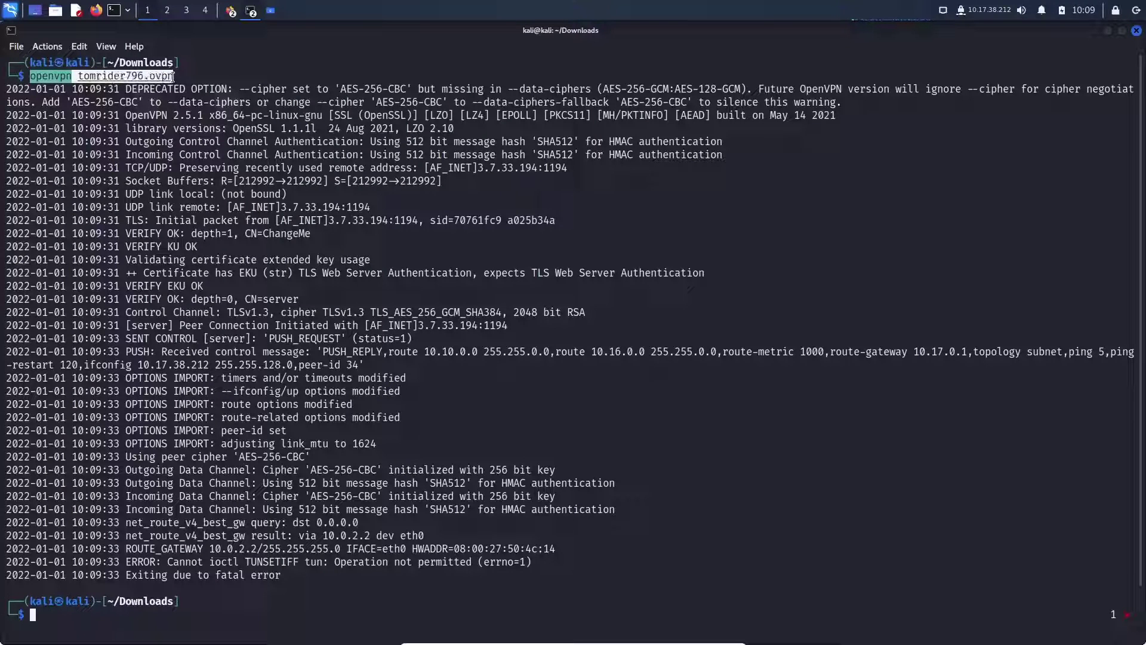
left_click(274, 444)
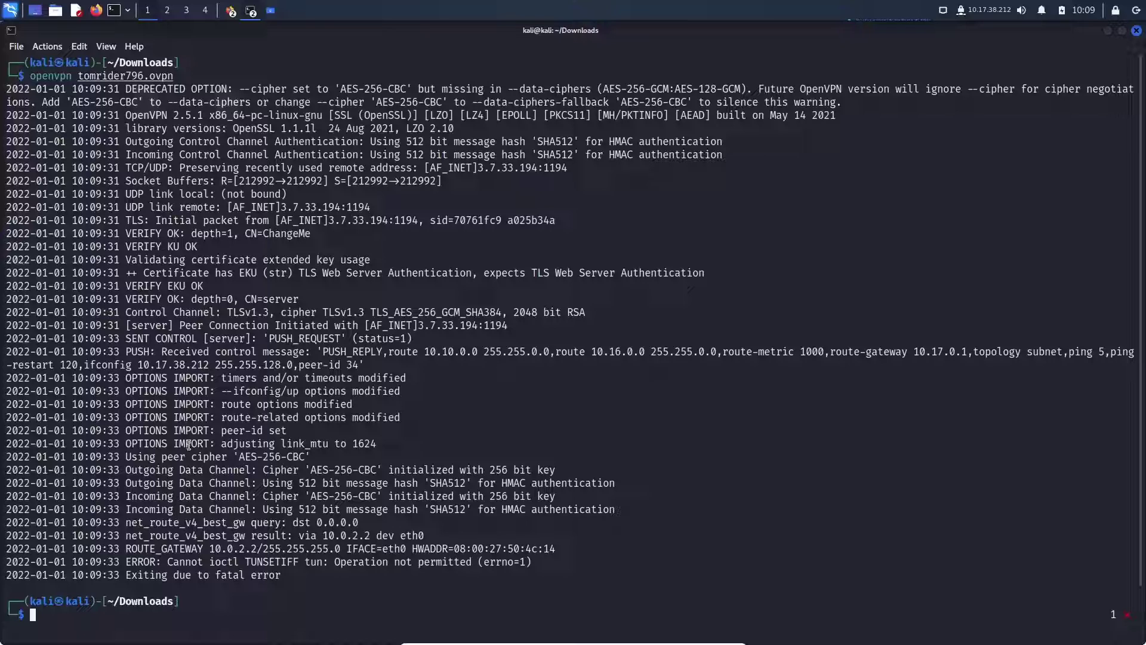
type("clear")
key("Return")
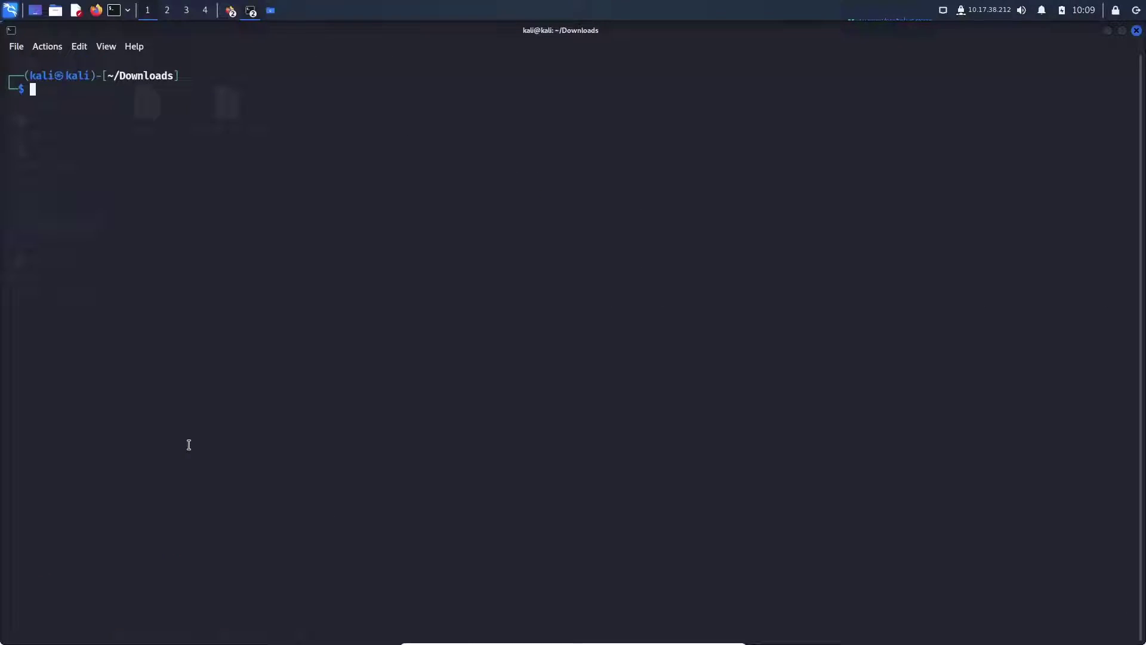
type("sud")
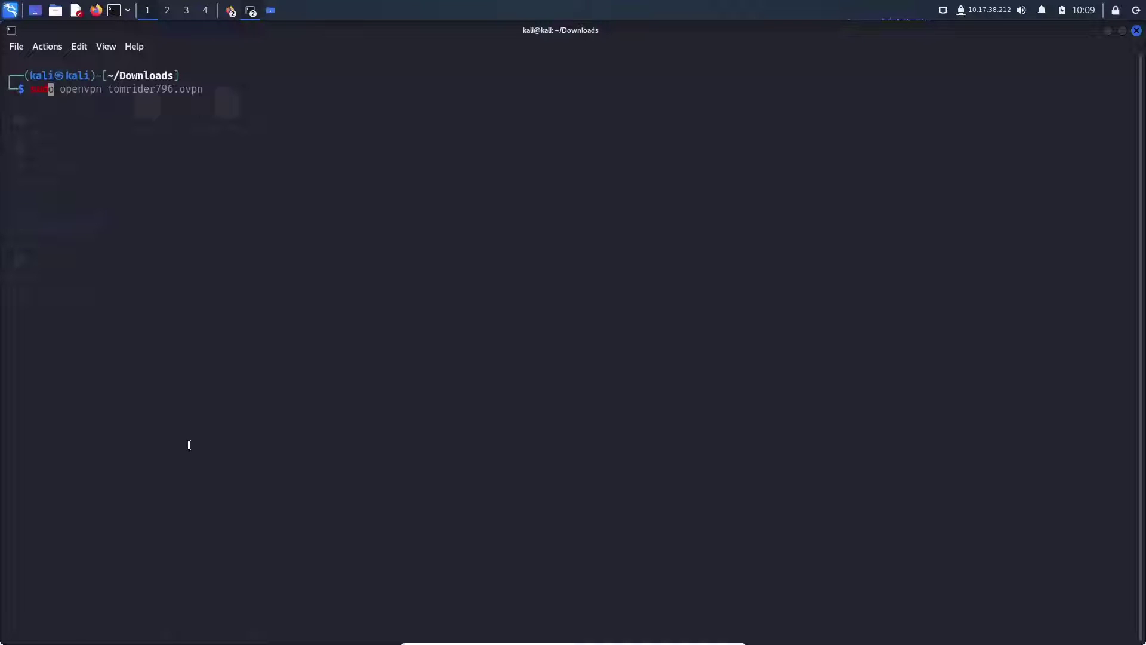
type("o")
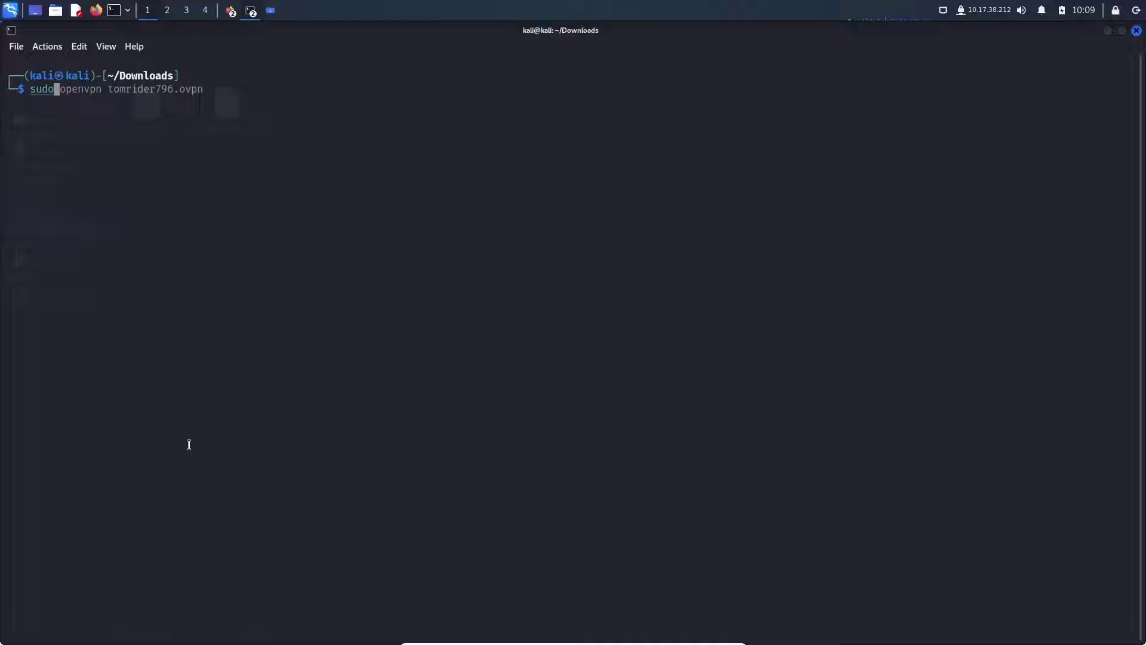
key("Right")
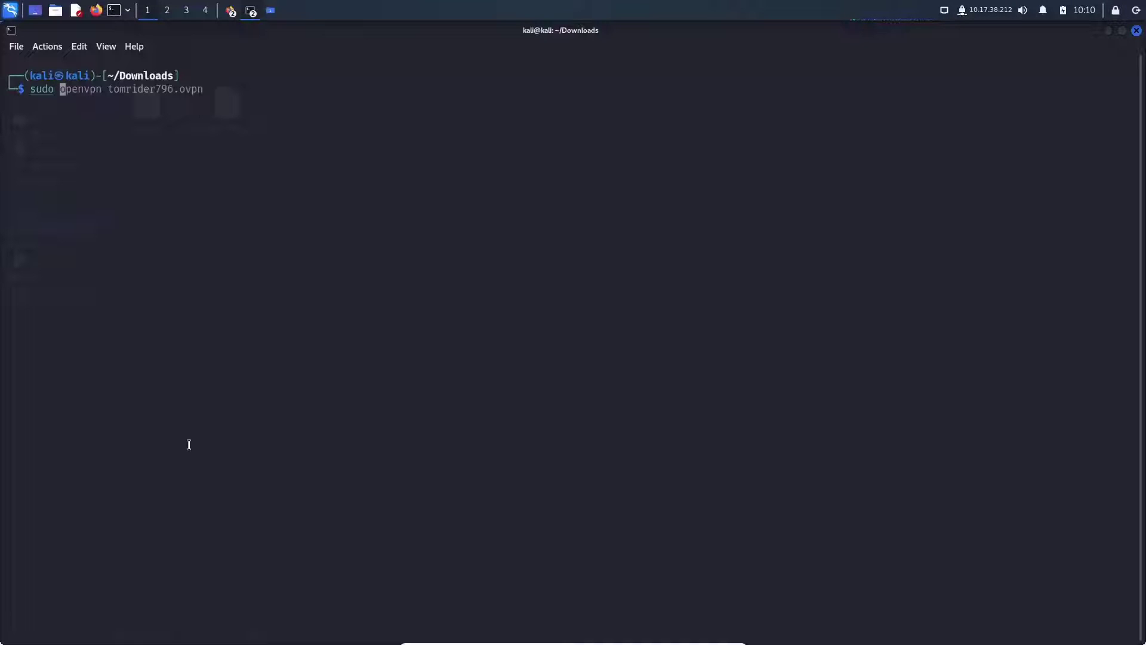
type("op")
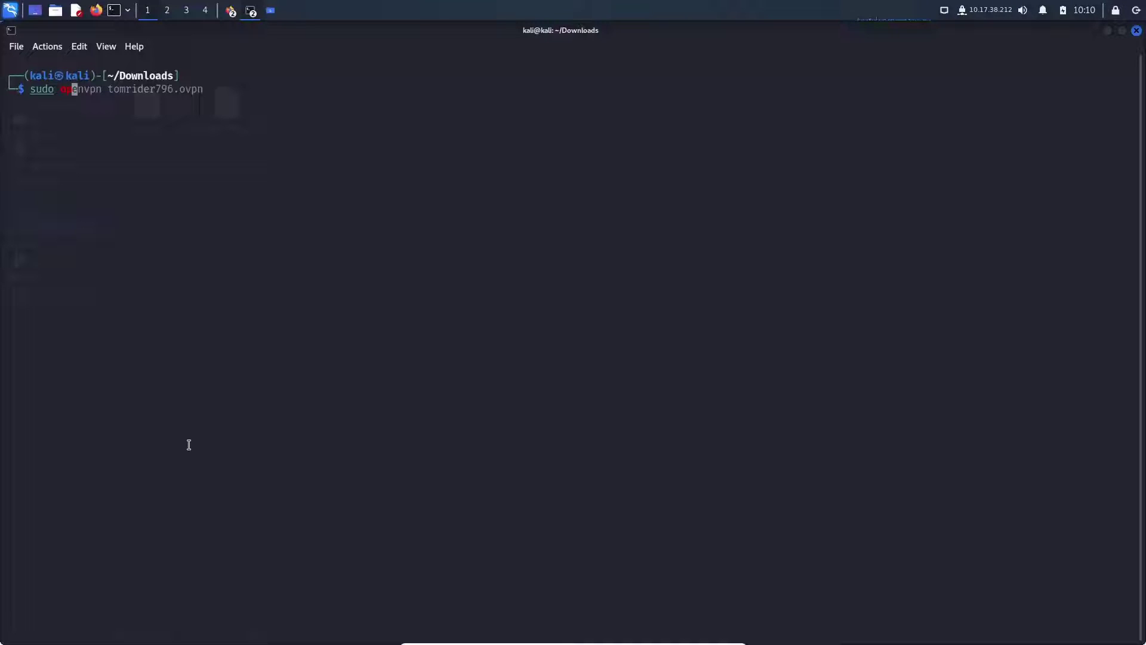
type("envp")
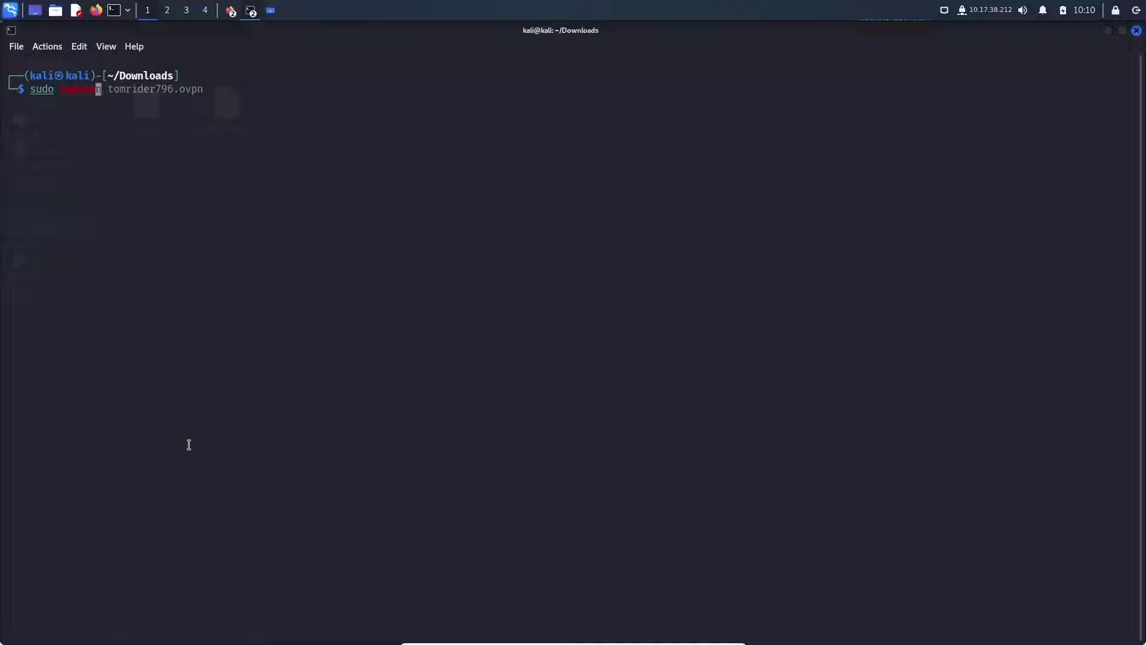
type("n tom")
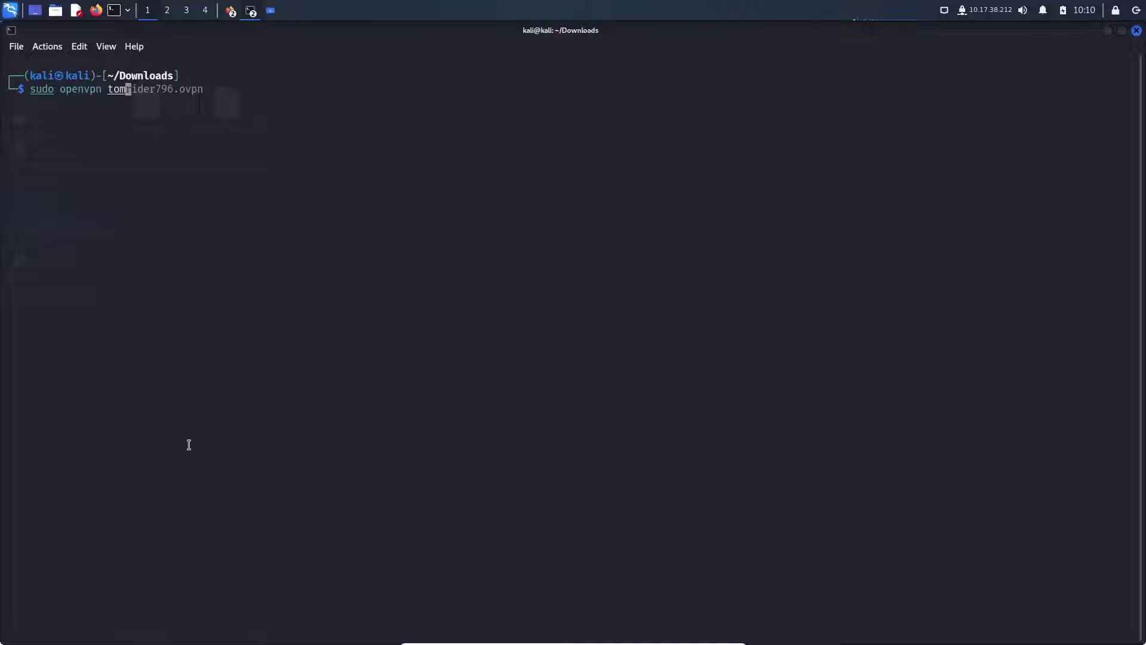
key("Tab")
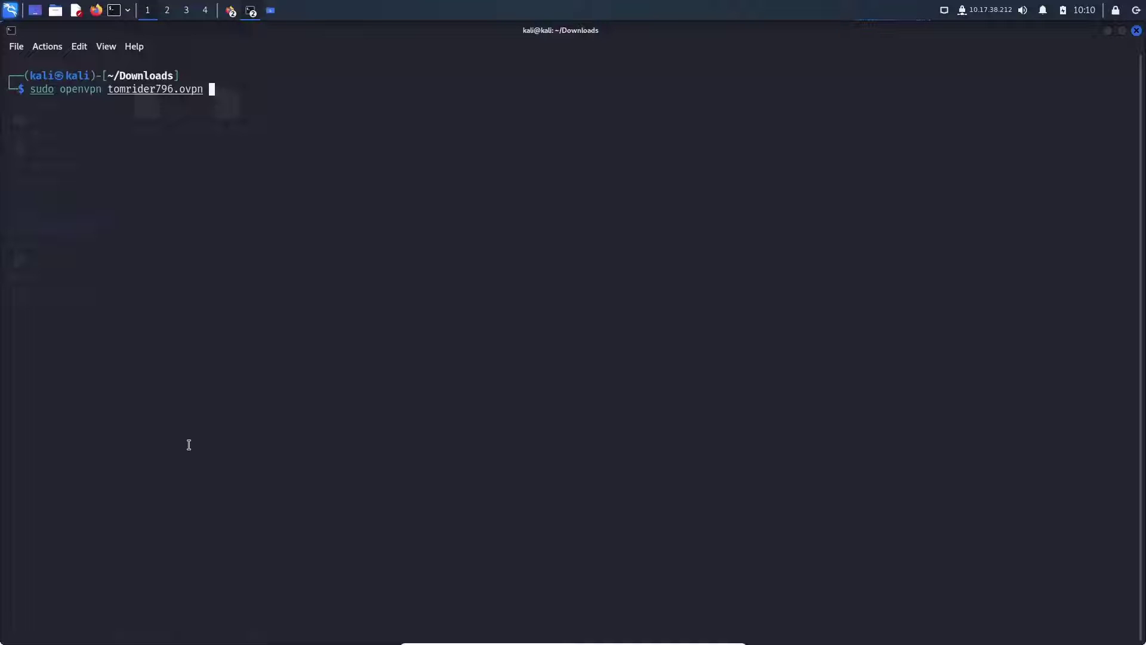
key("Return")
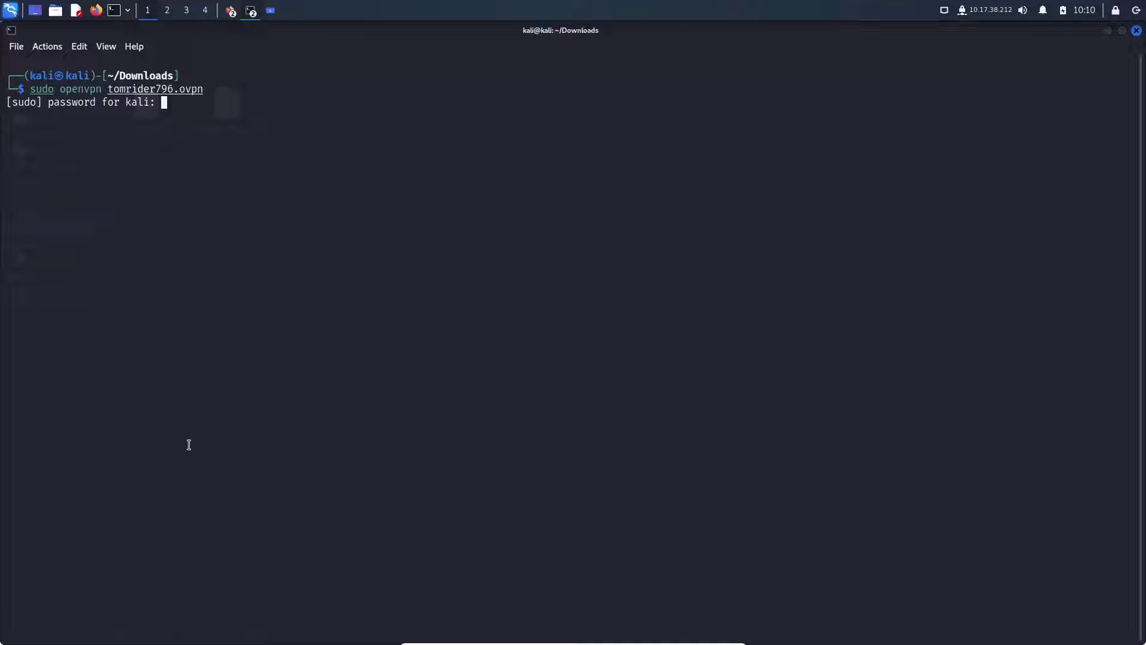
Enter the sudo password and highlight 'Initialization Sequence Completed' in the log
key("Return")
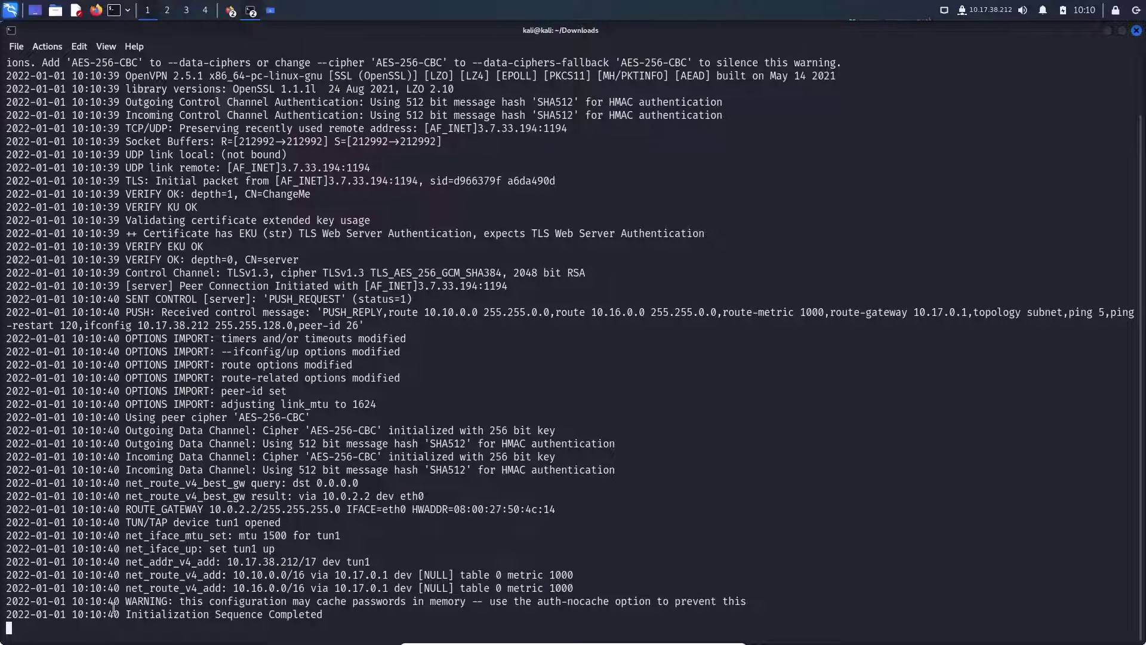
mouse_move(125, 615)
left_mouse_down()
mouse_move(323, 614)
mouse_move(125, 616)
left_mouse_up()
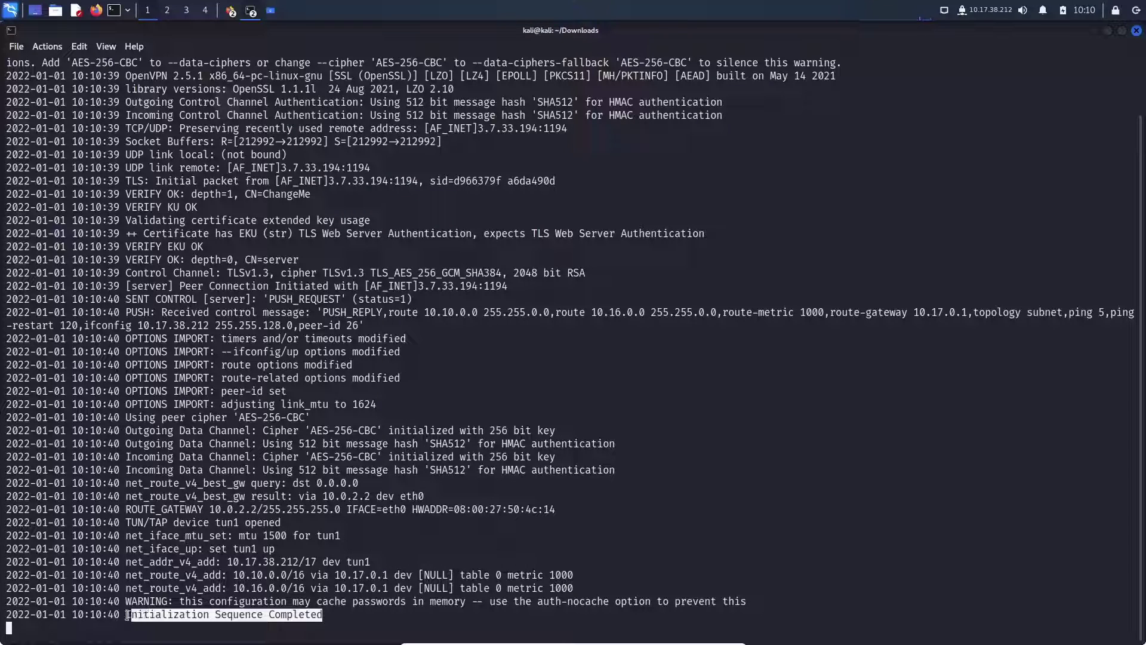
left_click(381, 377)
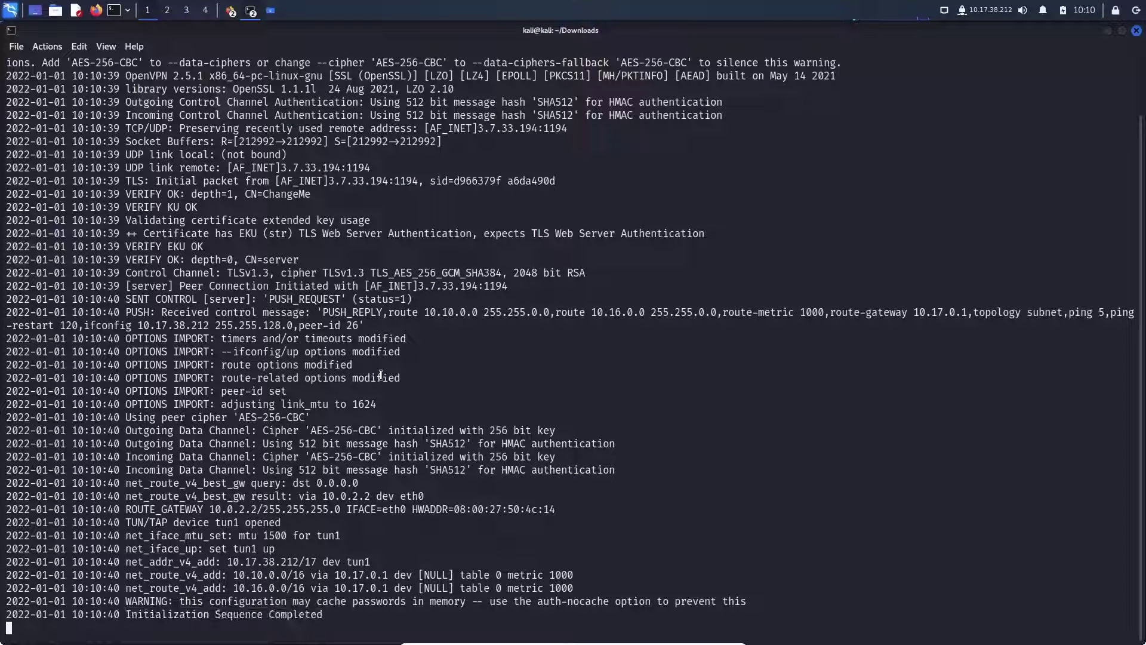
Open a second terminal tab and zoom its text in three times
left_click(17, 50)
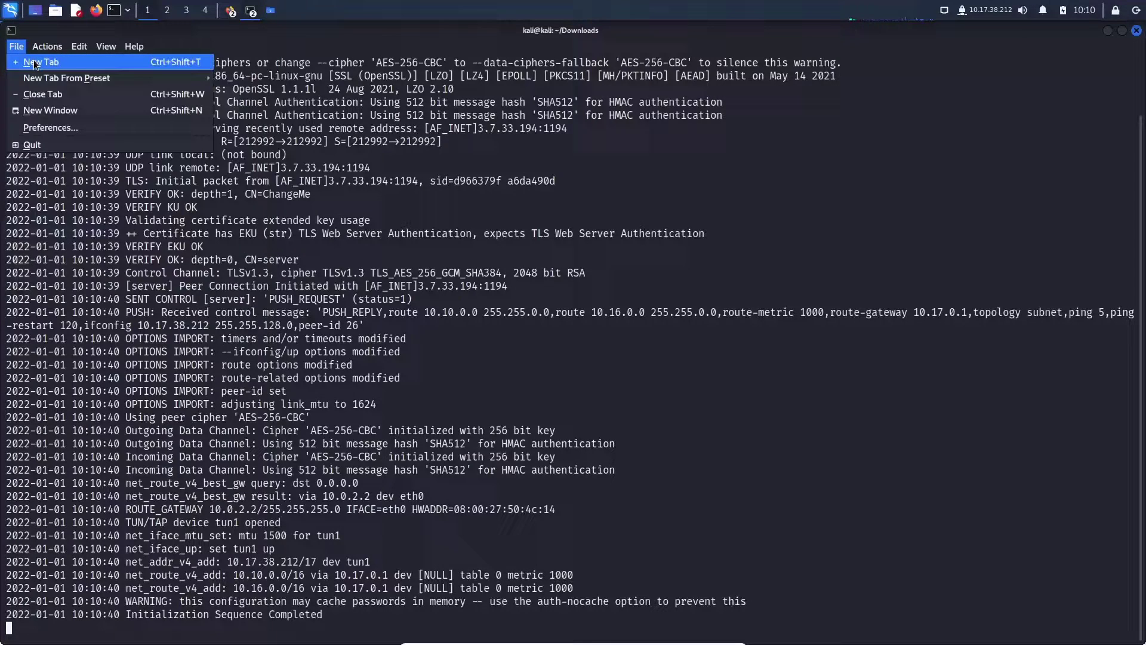
left_click(33, 60)
left_click(79, 46)
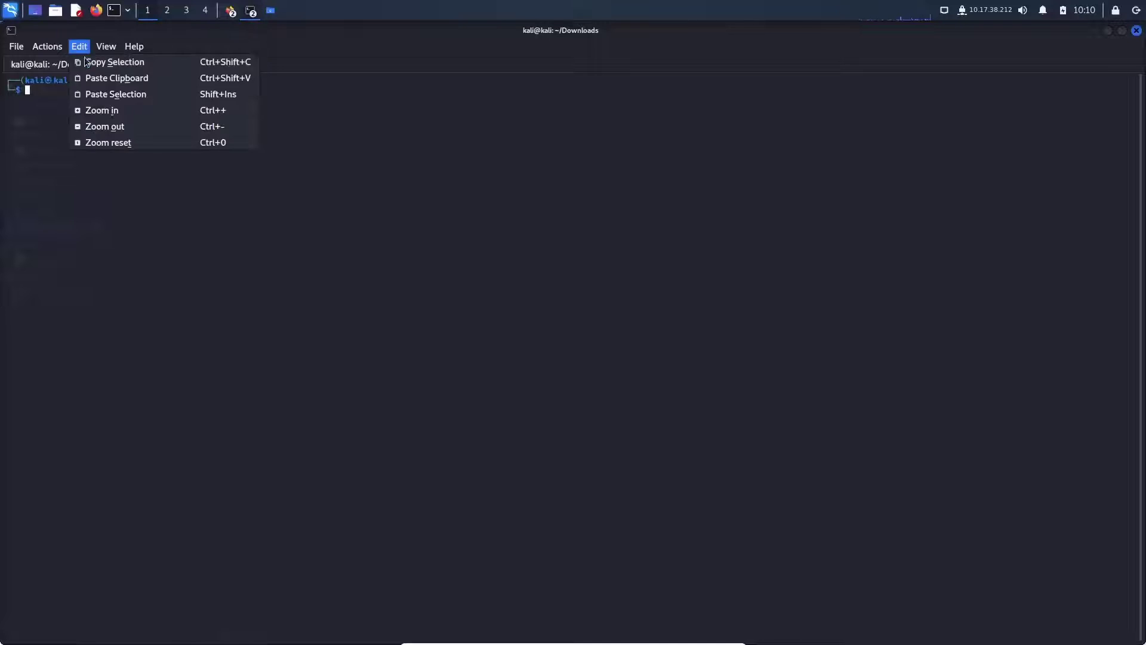
left_click(119, 109)
left_click(79, 46)
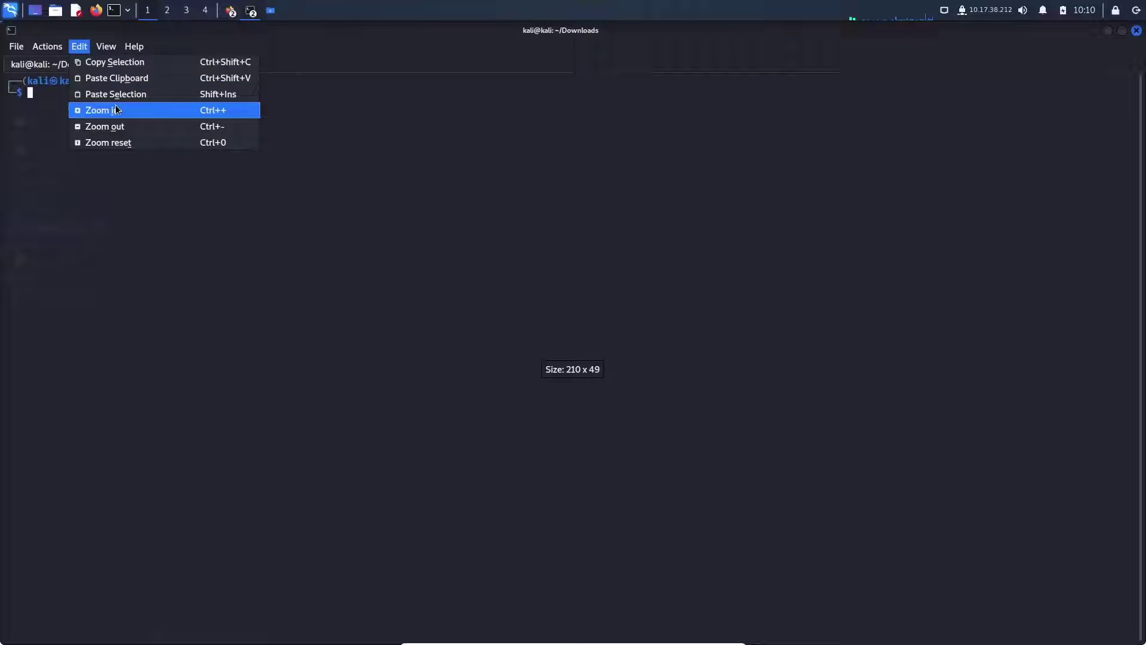
left_click(117, 109)
left_click(79, 46)
left_click(112, 109)
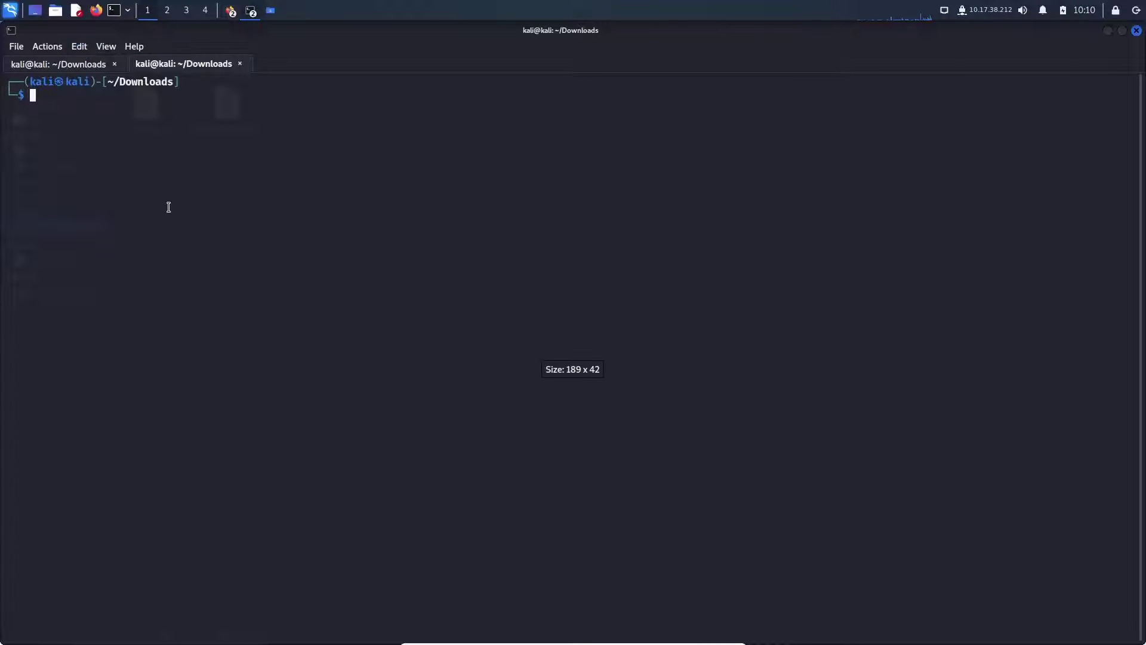
type("clea")
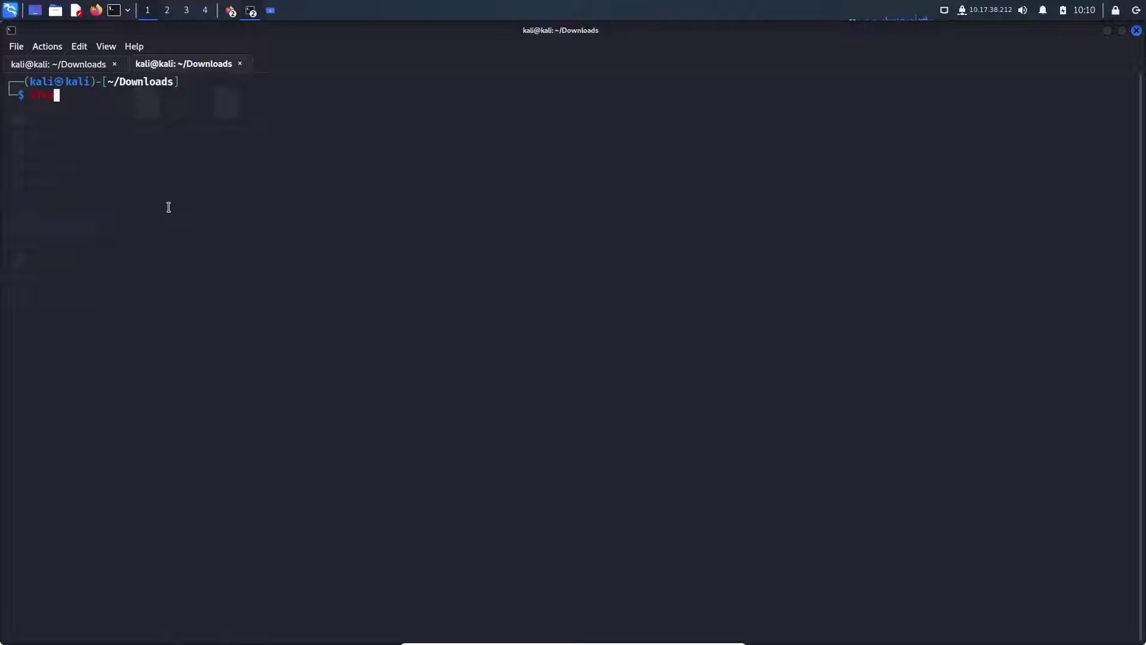
type("nfig")
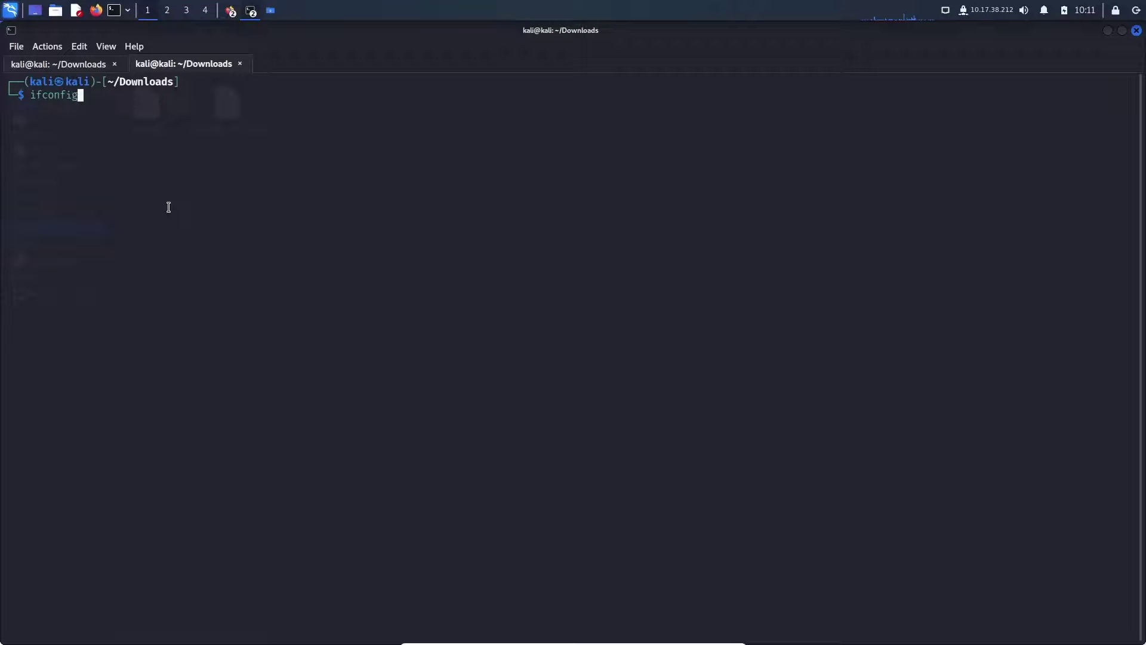
Run ifconfig and highlight tun1 with its address 10.17.38.212
key("Return")
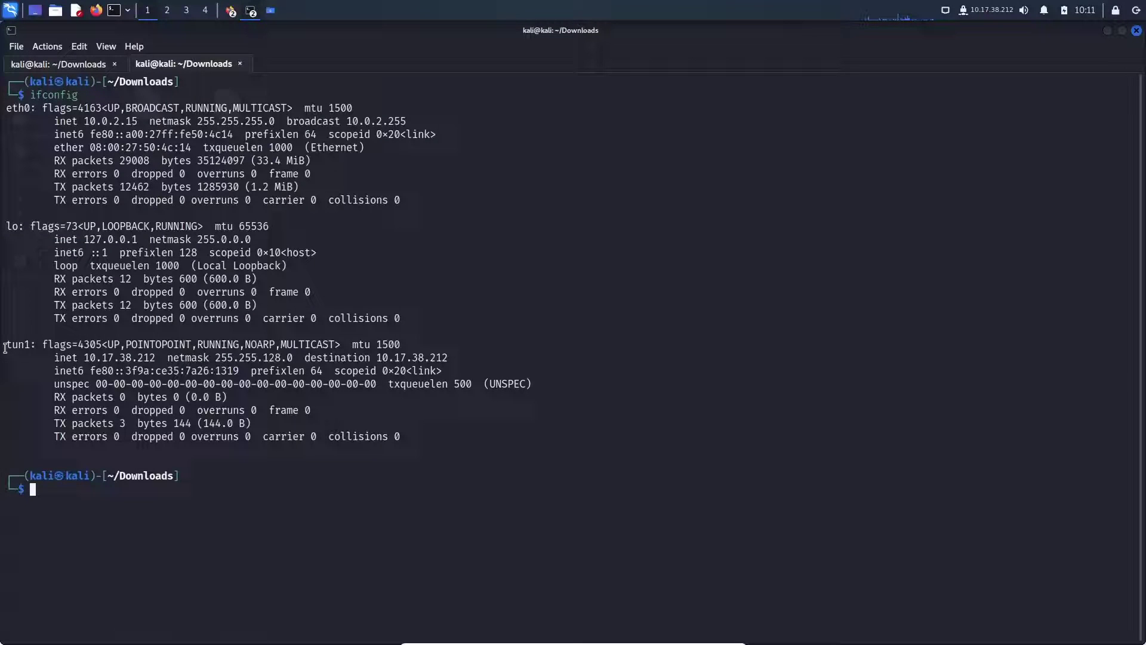
left_click_drag(6, 347, 31, 346)
left_click_drag(86, 359, 155, 359)
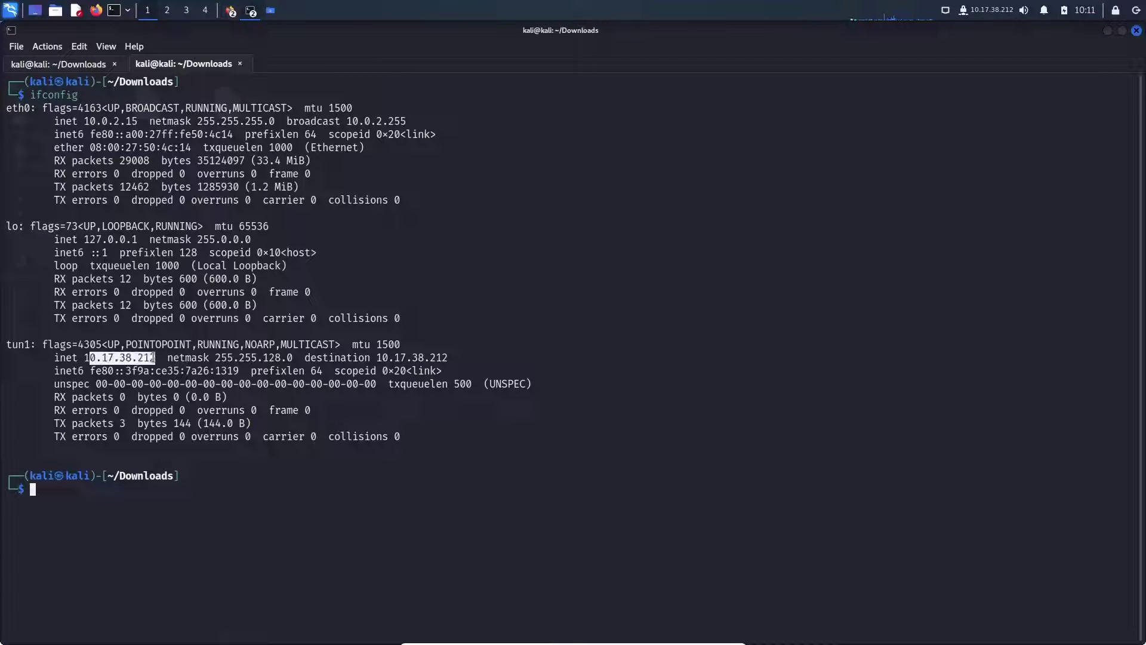
left_click(152, 358)
left_click_drag(84, 358, 156, 359)
Bring the TryHackMe Access window forward, refresh the OpenVPN access details, then go to Dashboard
left_click(232, 13)
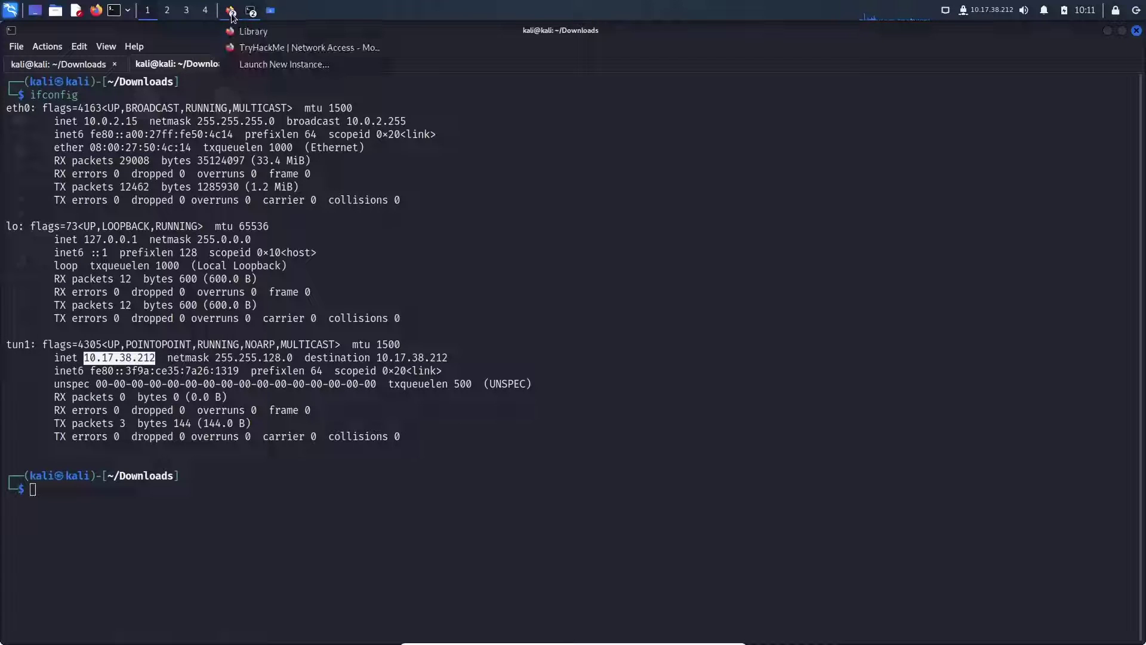
left_click(268, 46)
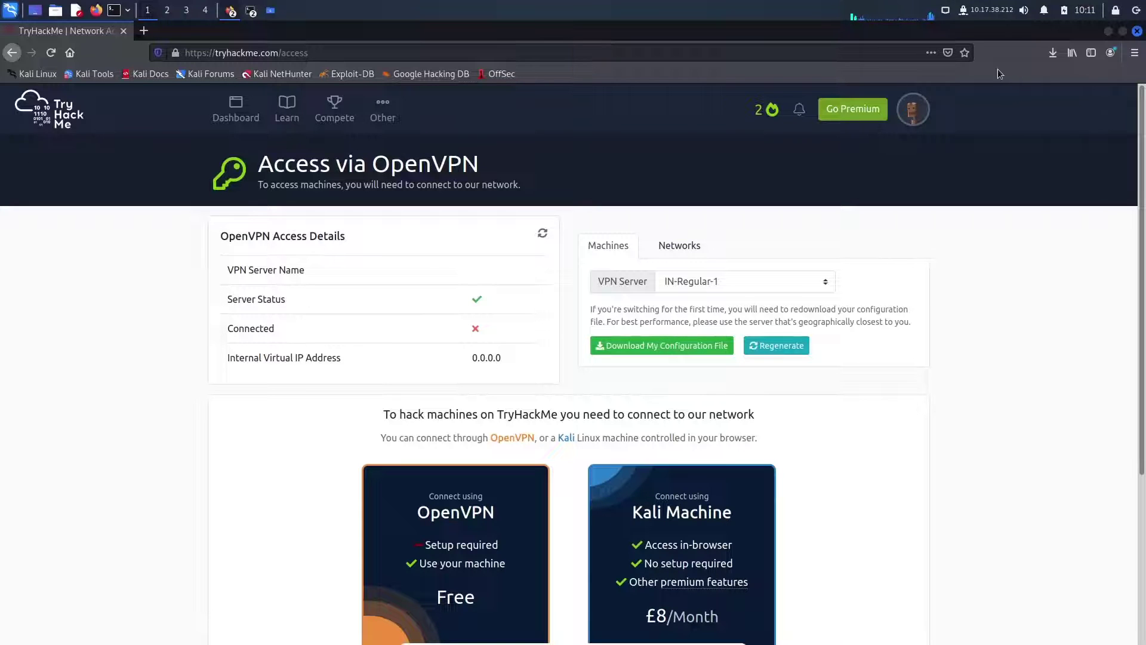
left_click(912, 108)
left_click(149, 399)
left_click(542, 234)
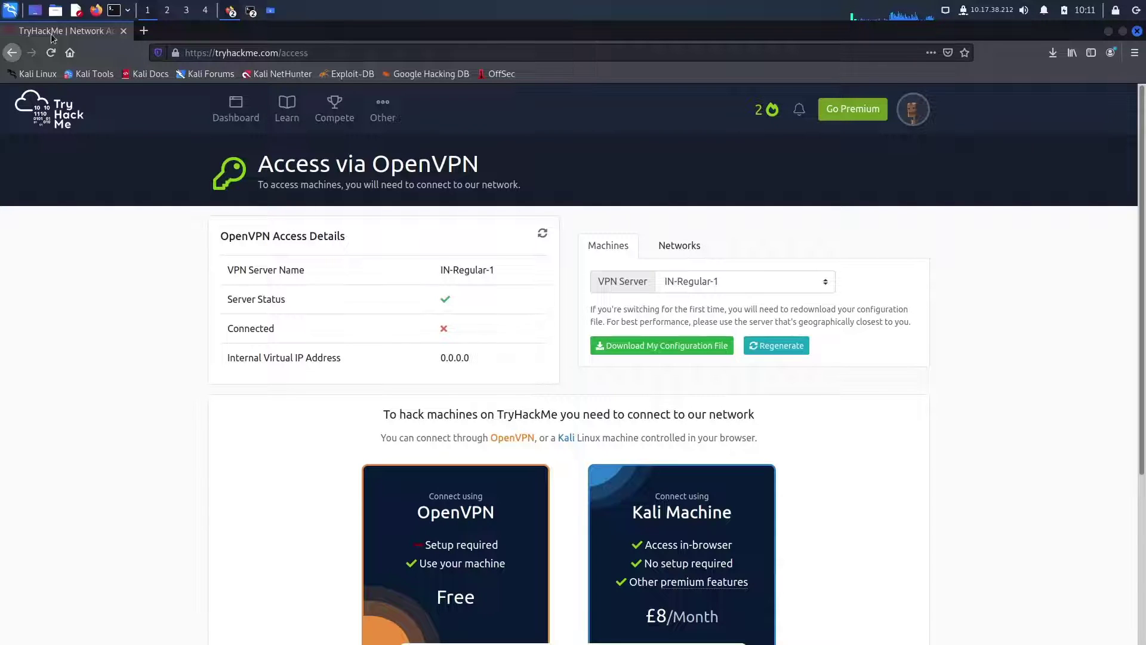
left_click(53, 58)
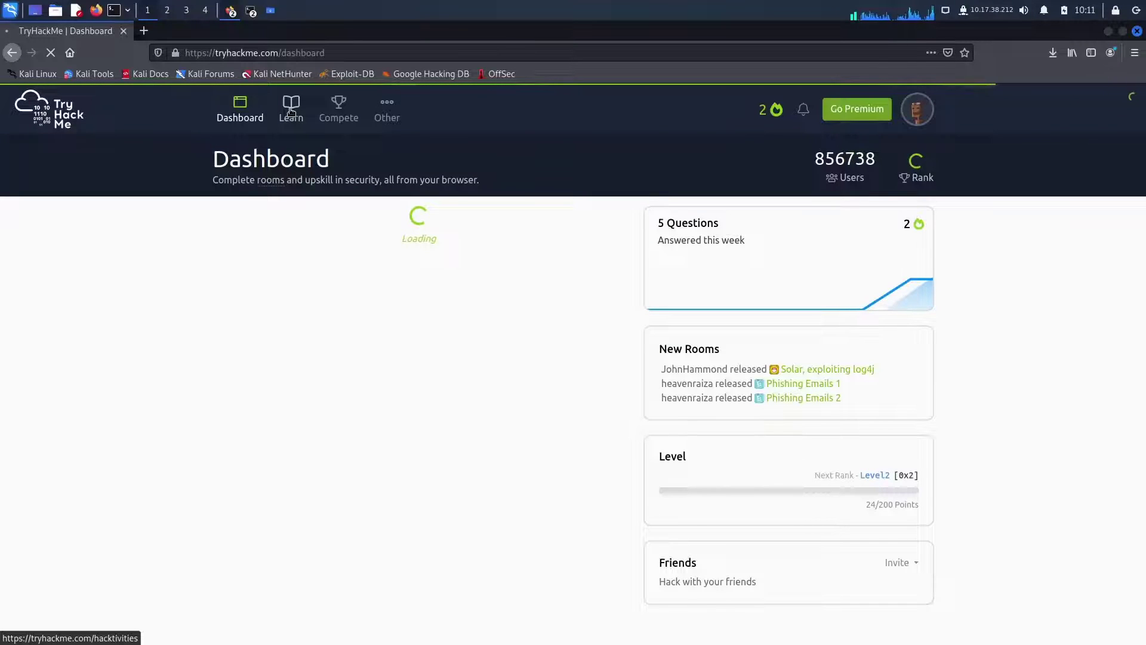
Search the Learn rooms for 'tutorial' and open the Tutorial room
left_click(290, 108)
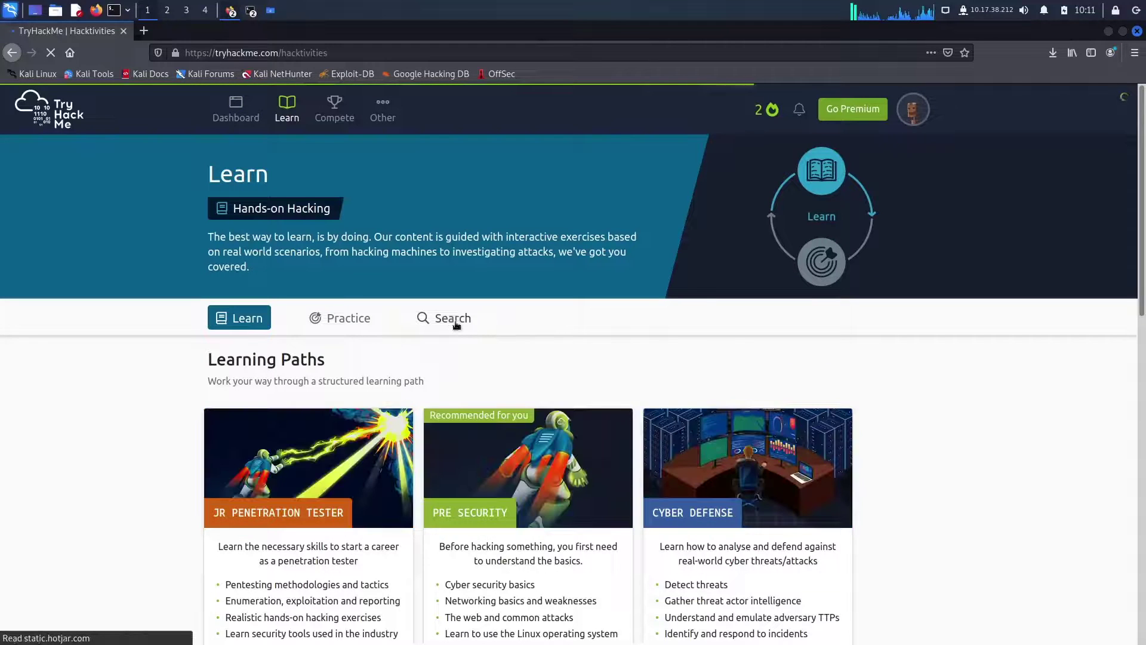
left_click(447, 328)
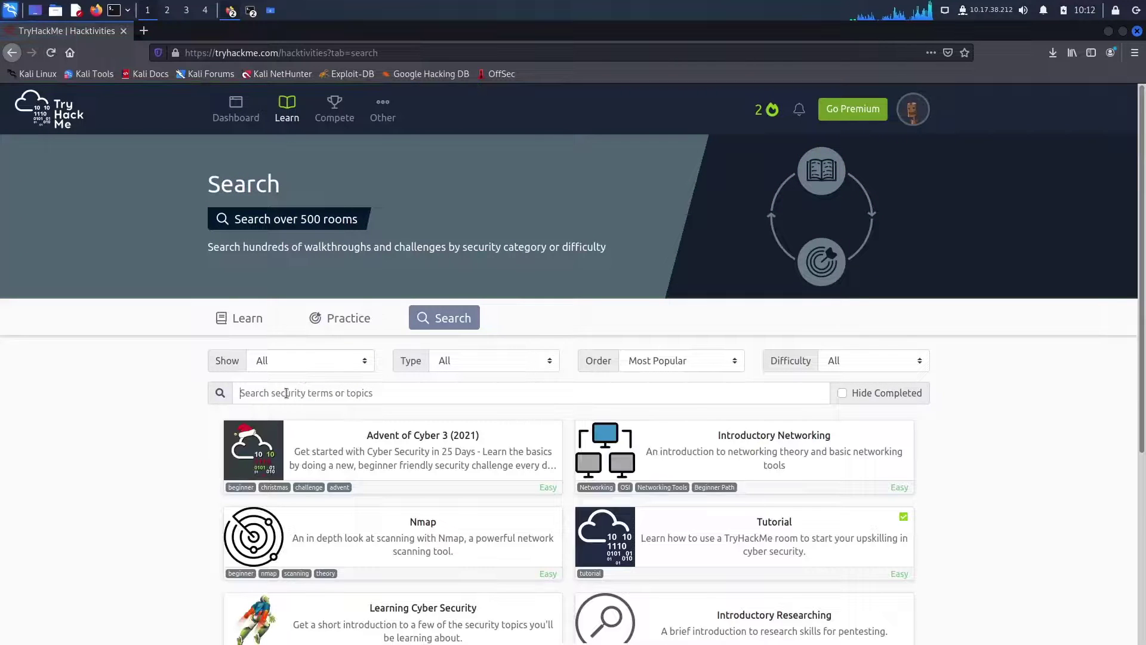
left_click(285, 392)
type("tu")
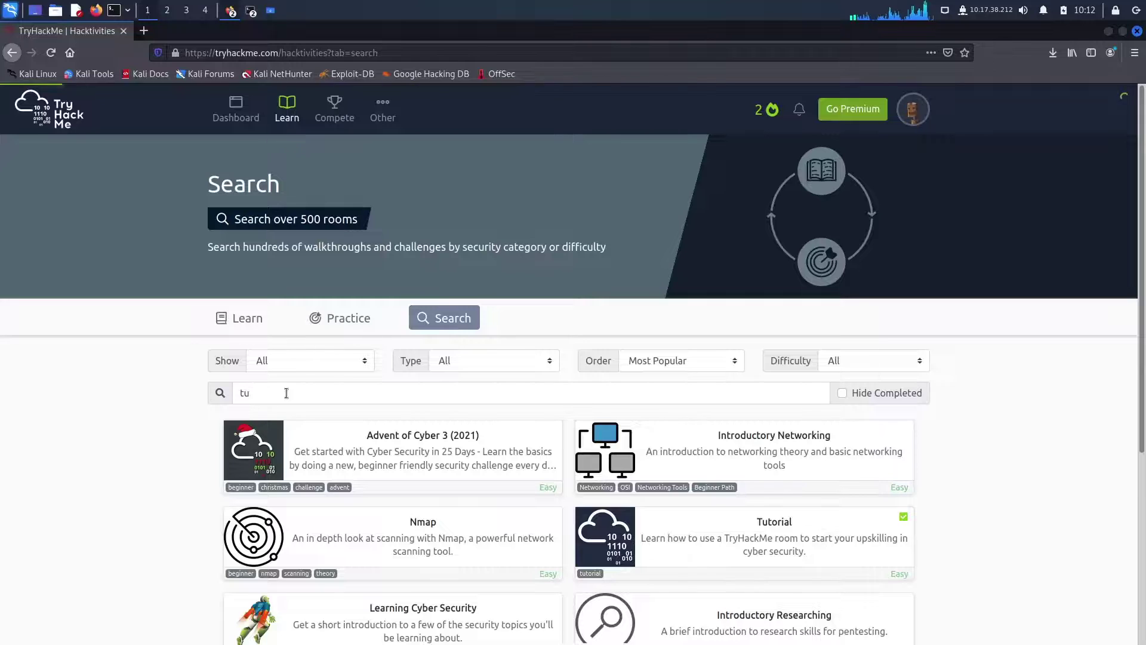
type("torial")
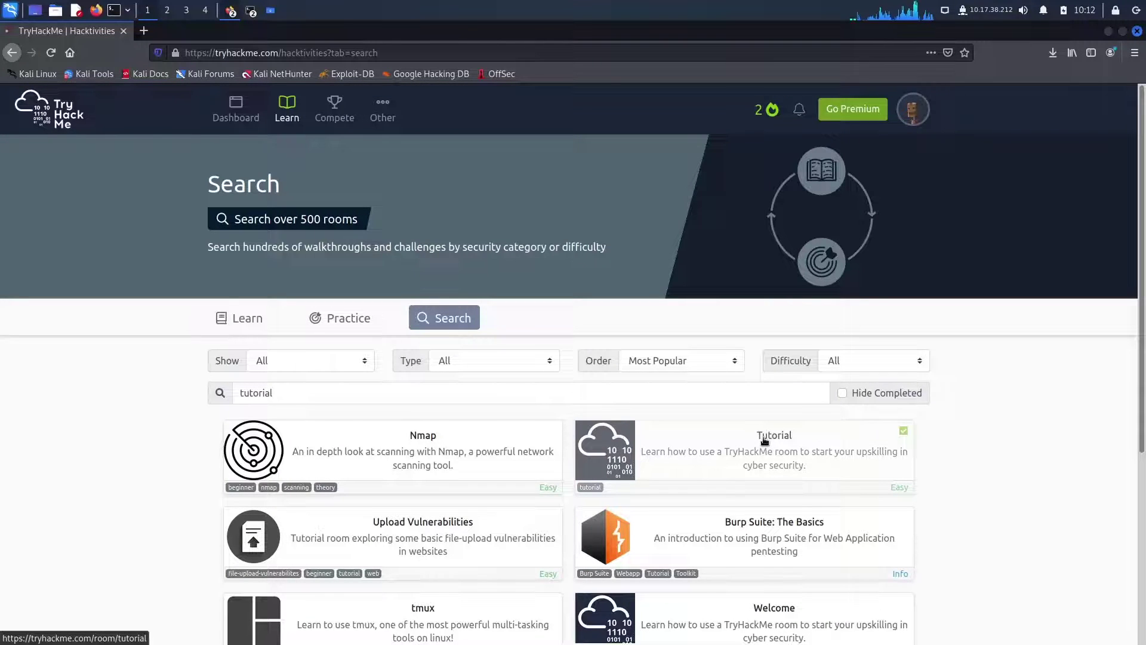
left_click(763, 437)
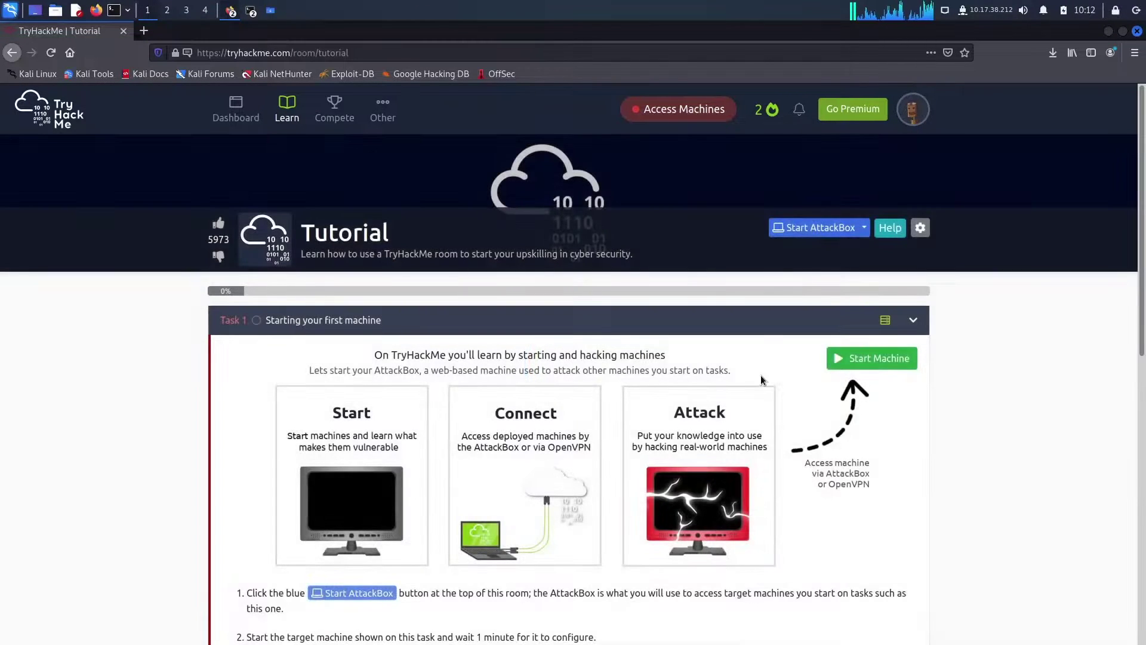
Launch the Tutorial Test Machine and copy its IP address, 10.10.64.176
left_click(881, 360)
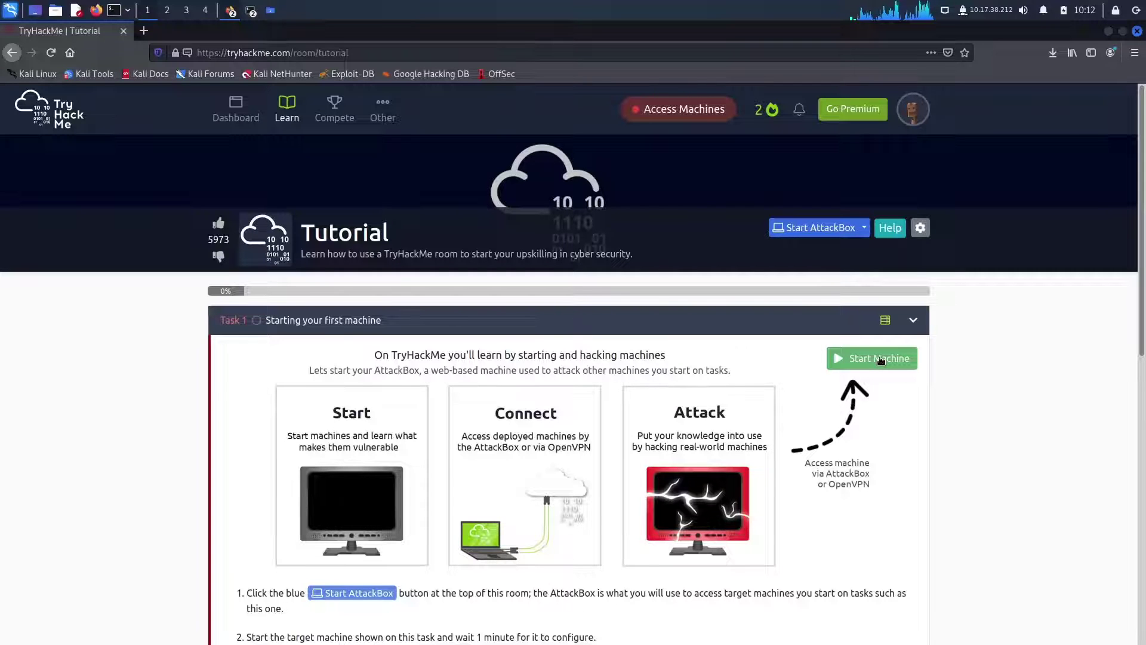
left_click(885, 361)
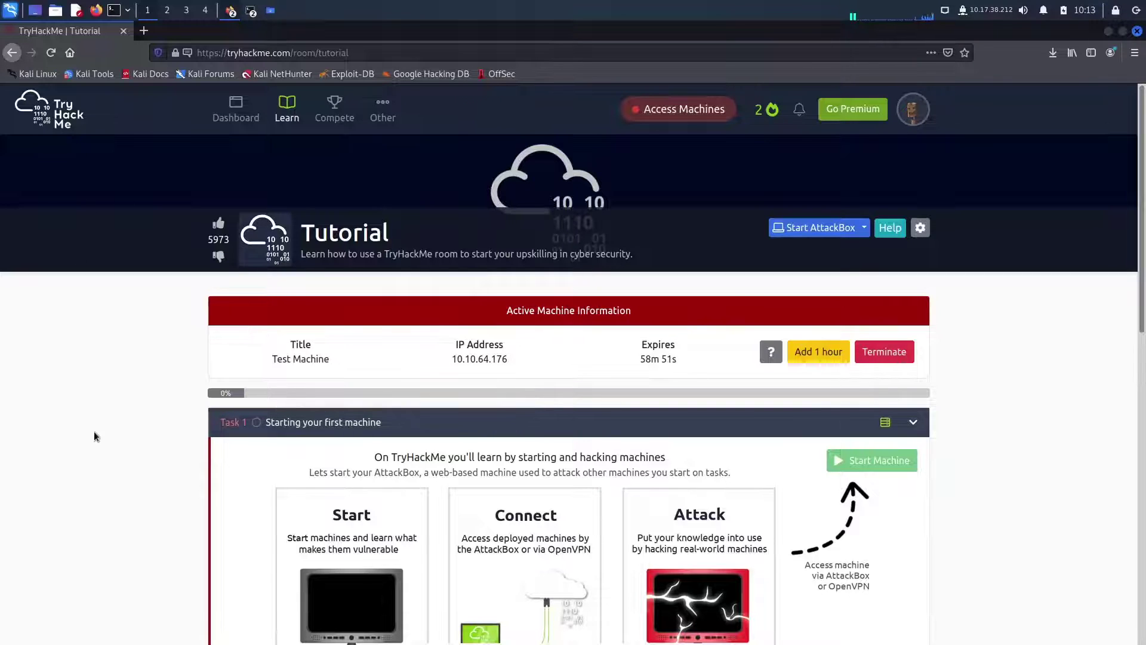
mouse_move(508, 358)
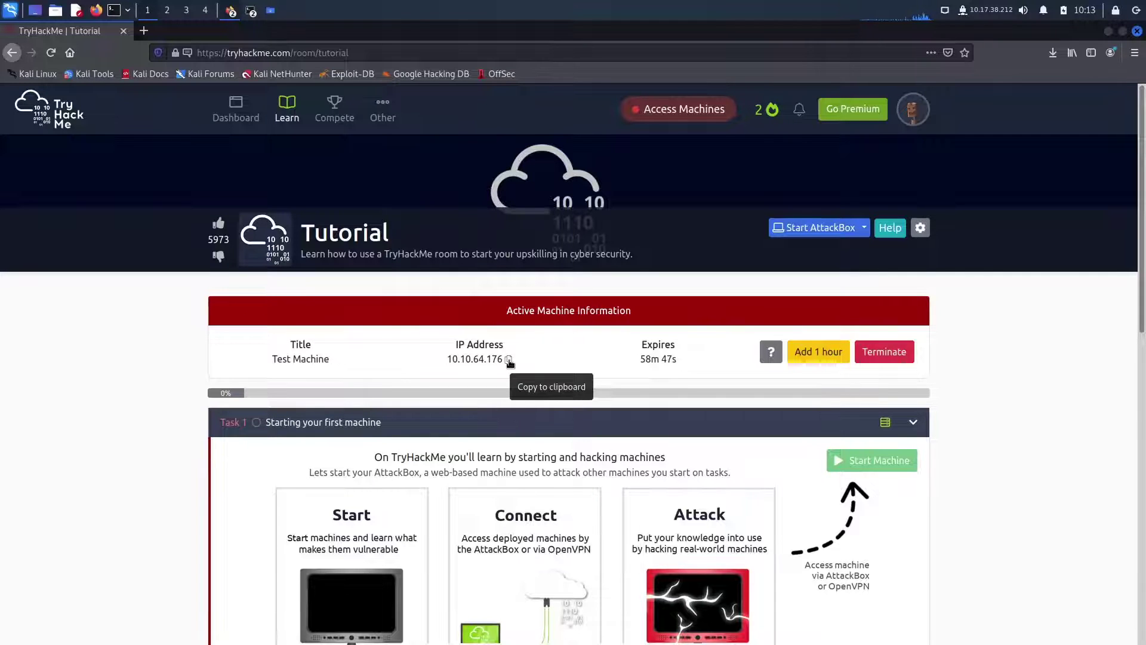
left_click(508, 361)
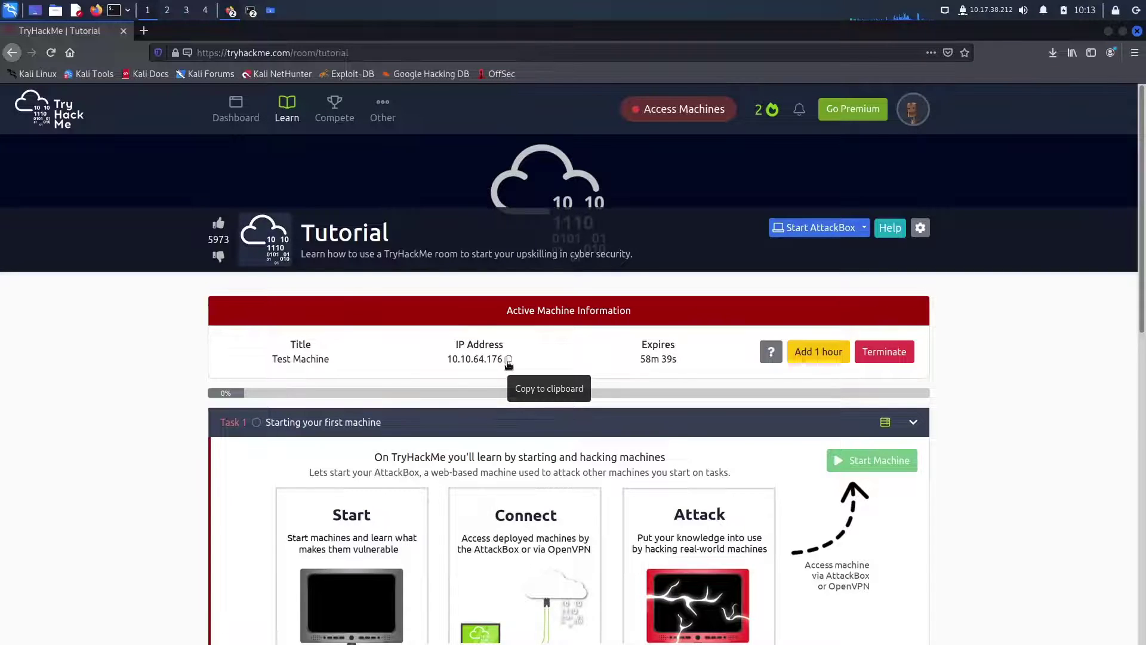
left_click(508, 361)
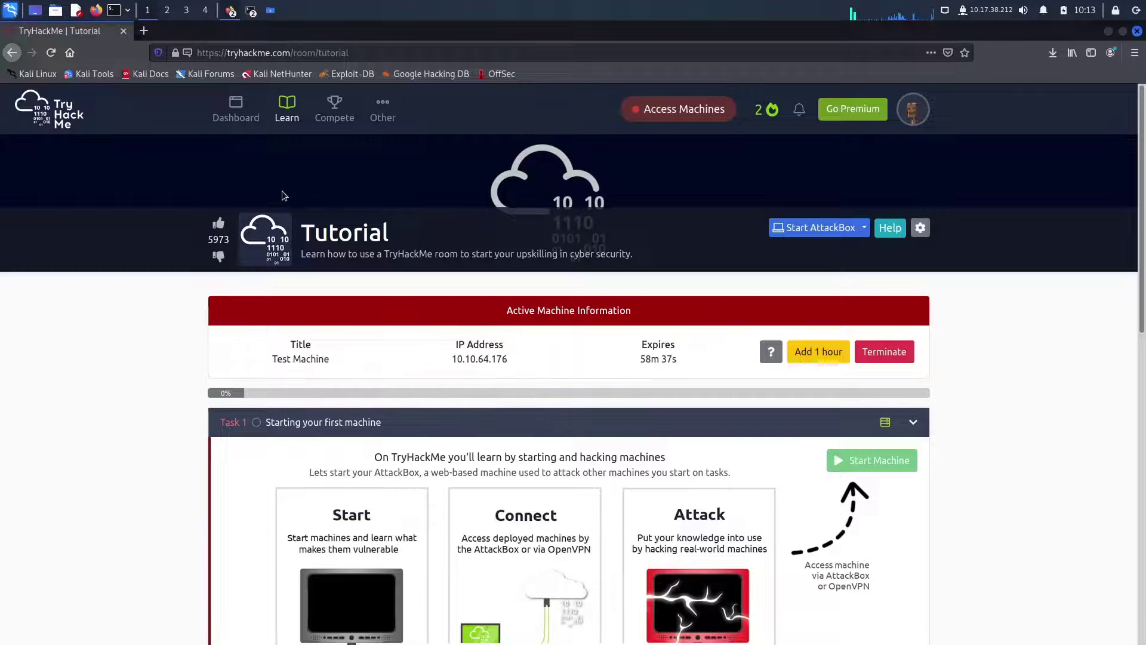
left_click(507, 362)
Browse to 10.10.64.176 in a new tab, showing flag{connection_verified}
left_click(145, 31)
left_click(227, 53)
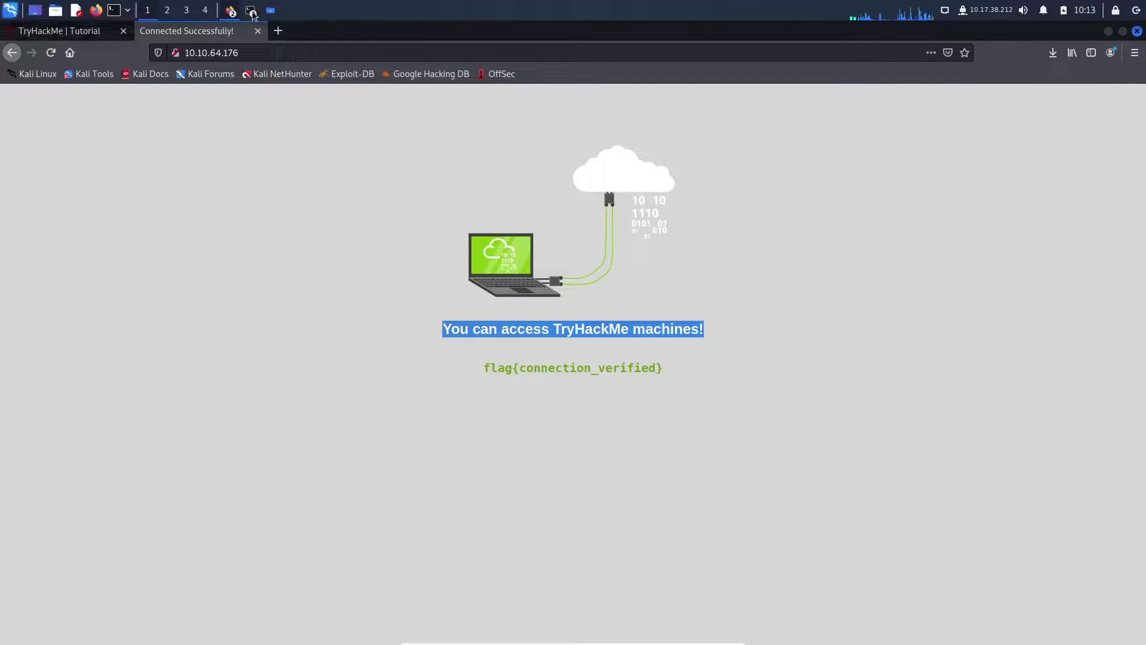
left_click(252, 12)
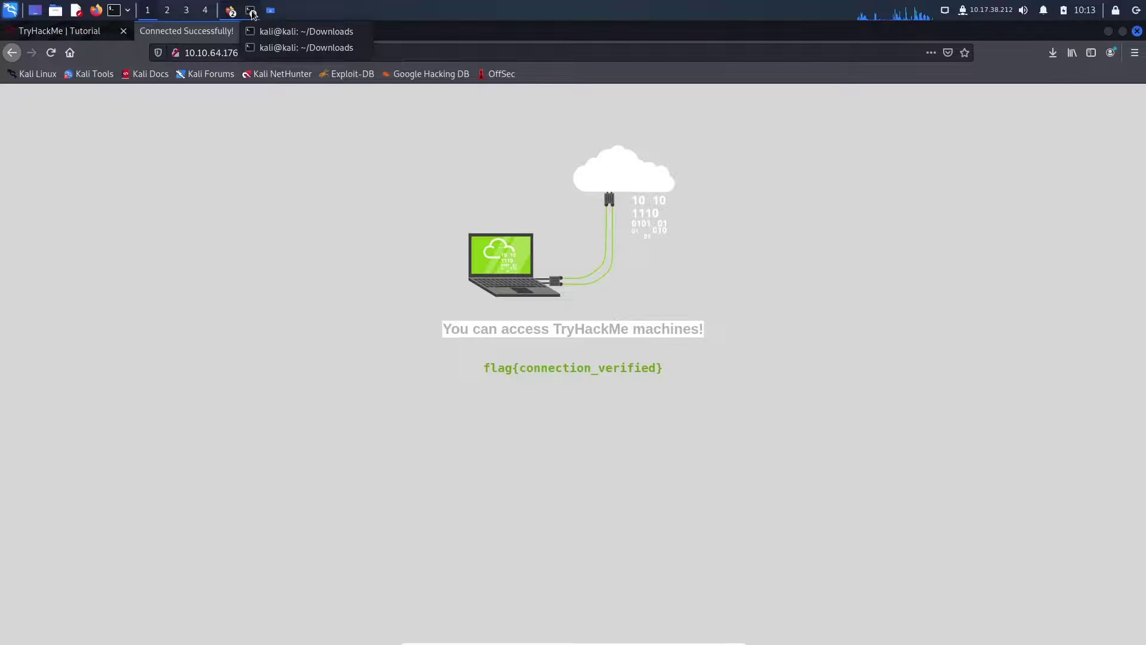
Interrupt the OpenVPN client in the terminal's first tab with Ctrl+C, taking down tun1
left_click(286, 36)
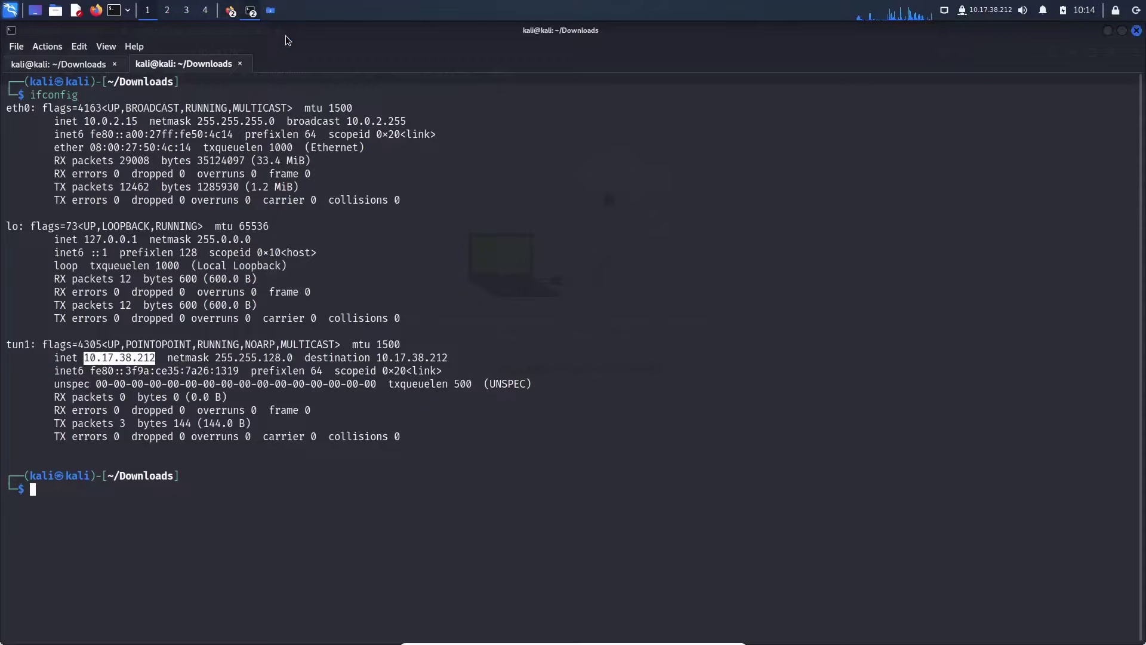
left_click(72, 65)
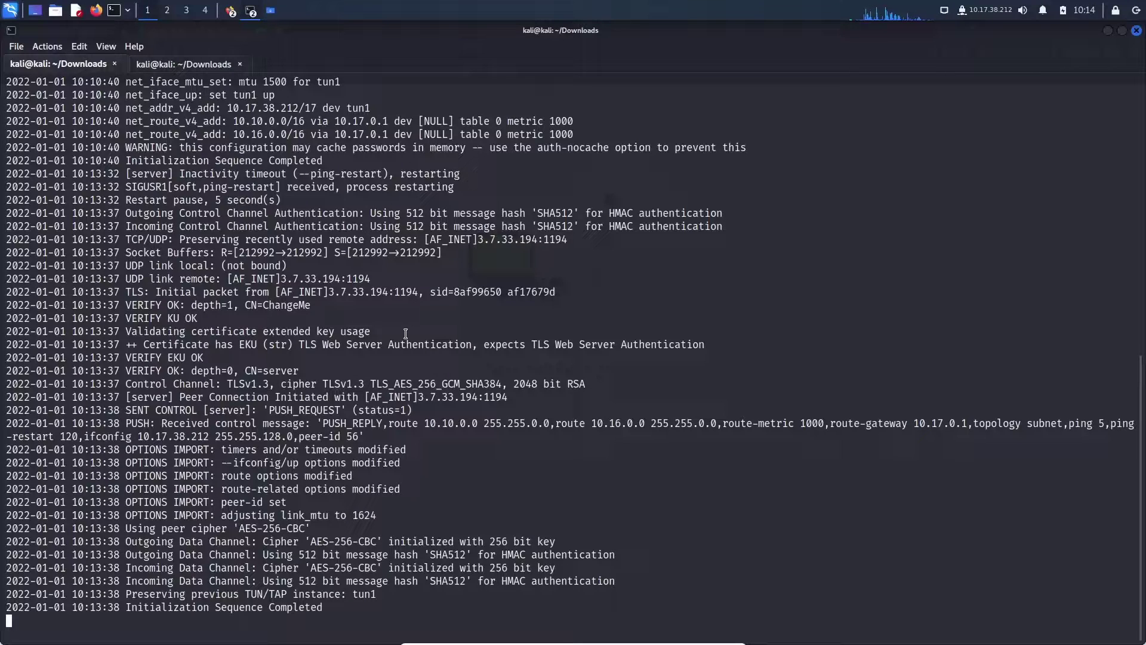
key("ctrl+c")
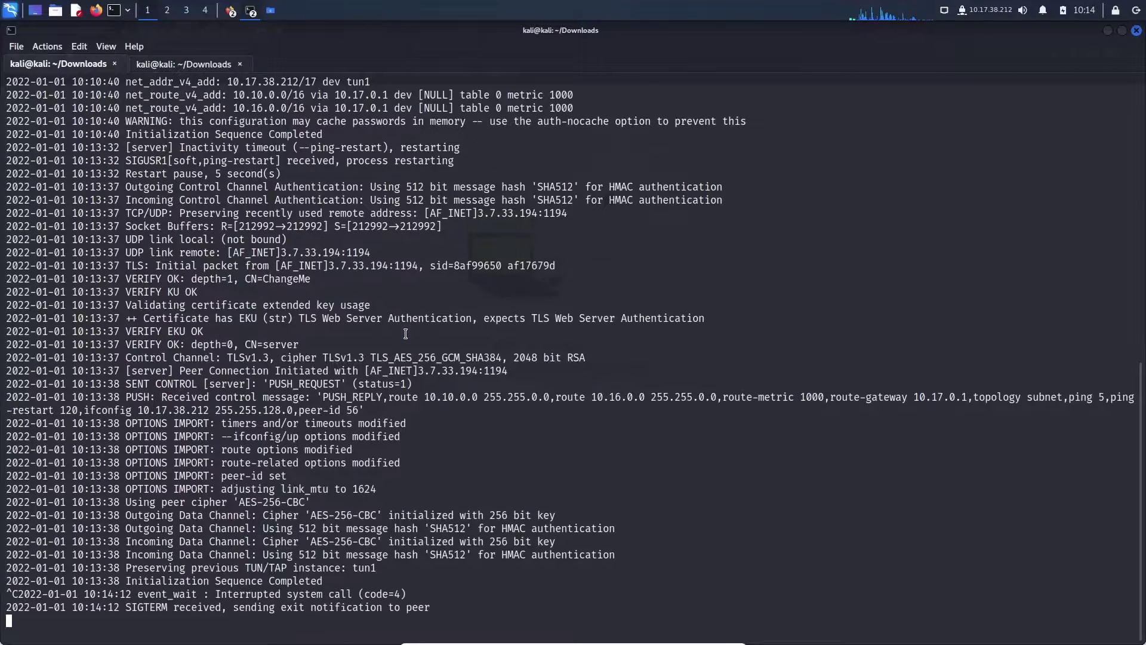
key("ctrl+c")
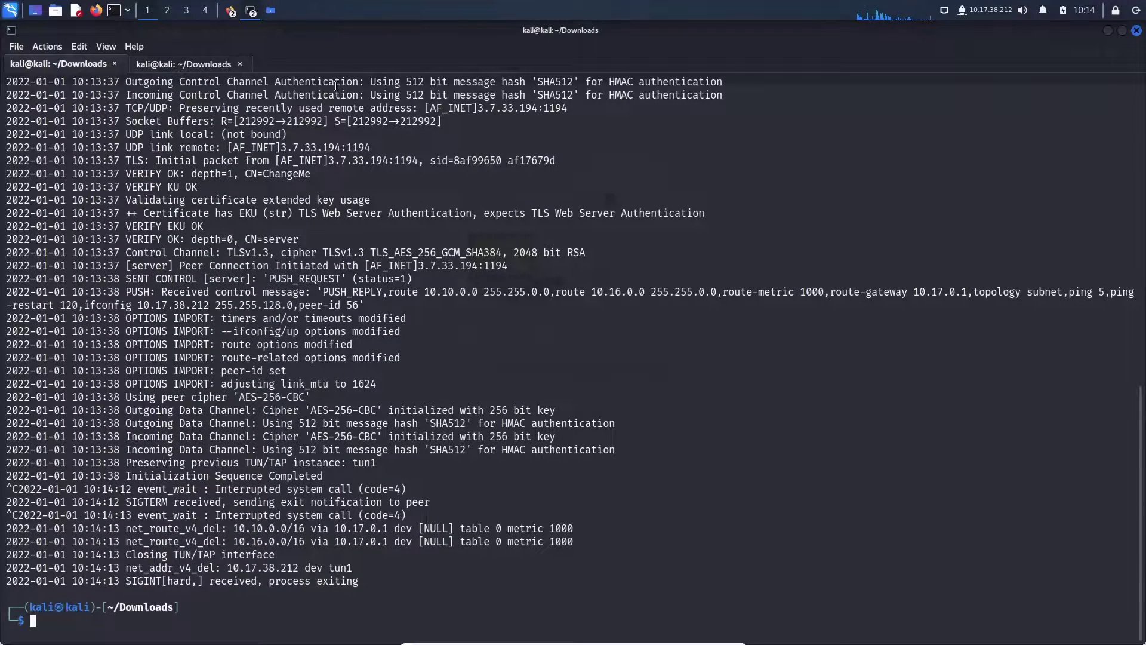
Reload the 10.10.64.176 page in Firefox after the VPN disconnect
left_click(231, 11)
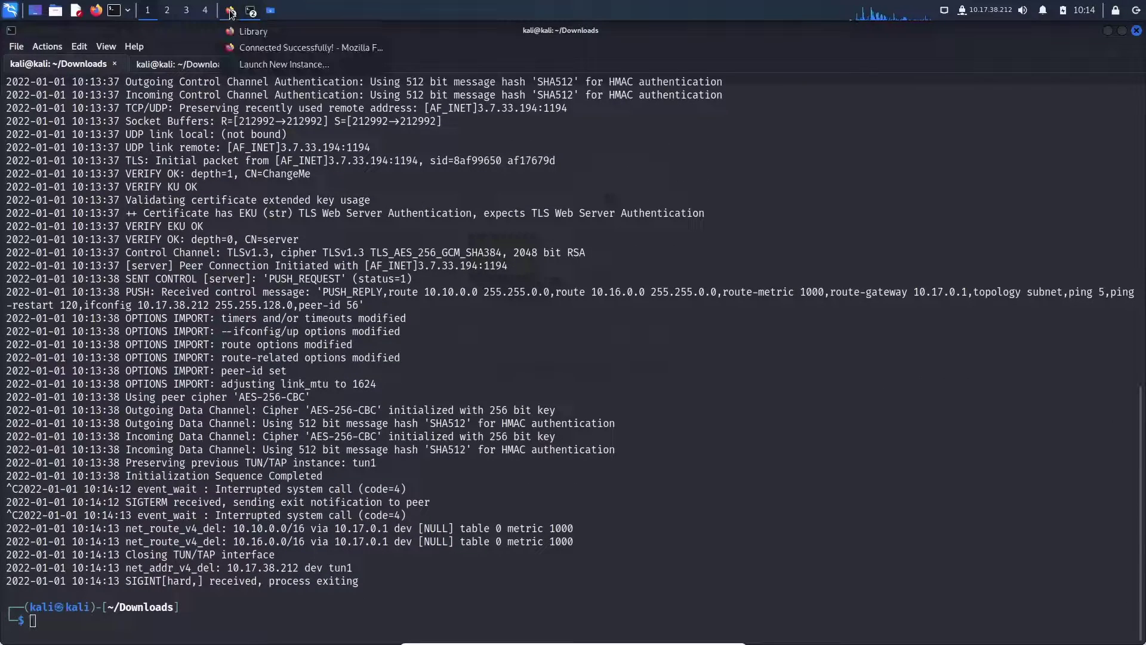
left_click(260, 46)
left_click(225, 53)
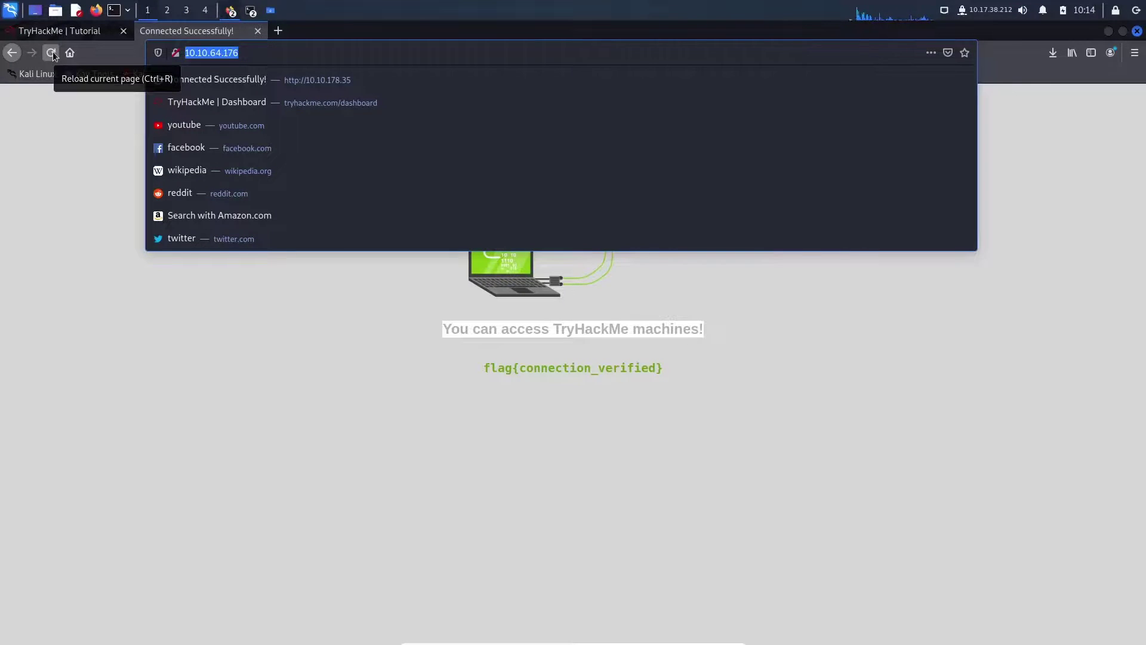
left_click(51, 53)
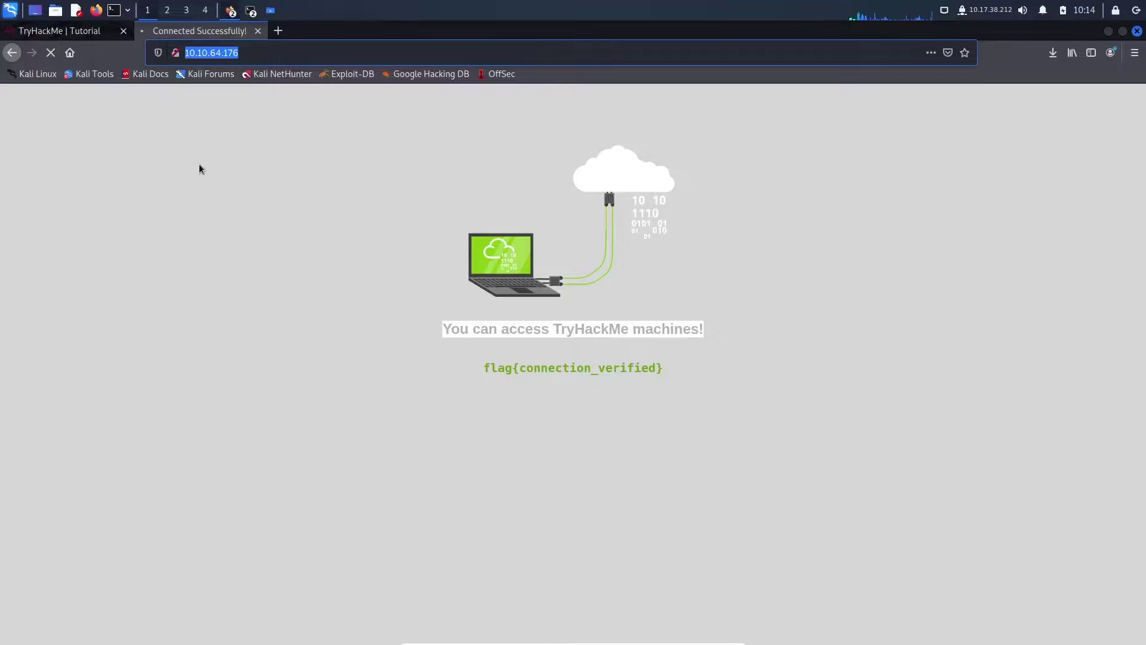